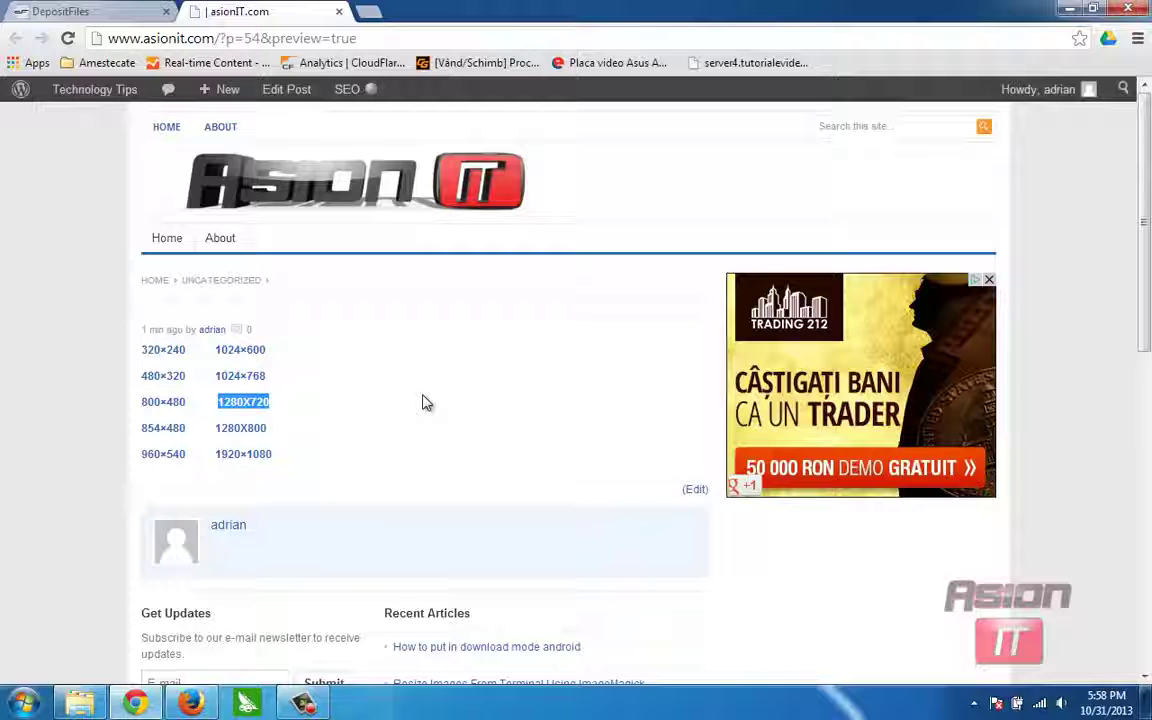
- Load google.ro in a new Chrome tab
{"action": "key", "text": "ctrl+t"}
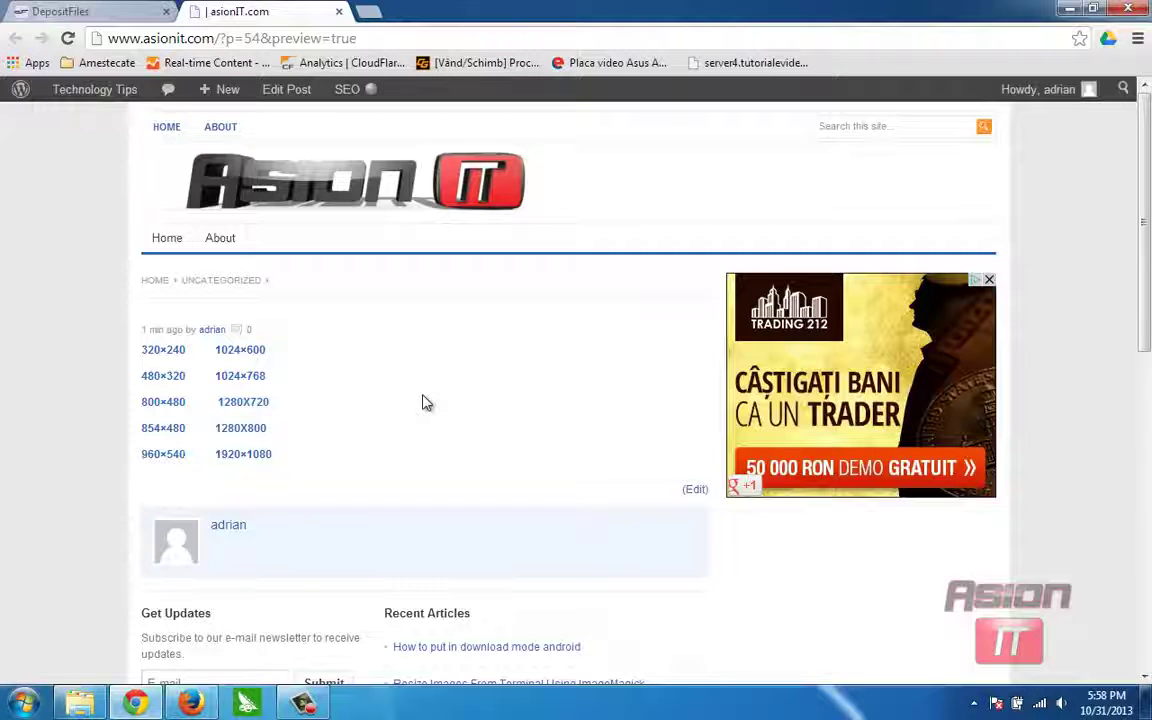
{"action": "type", "text": "google.r"}
{"action": "key", "text": "Return"}
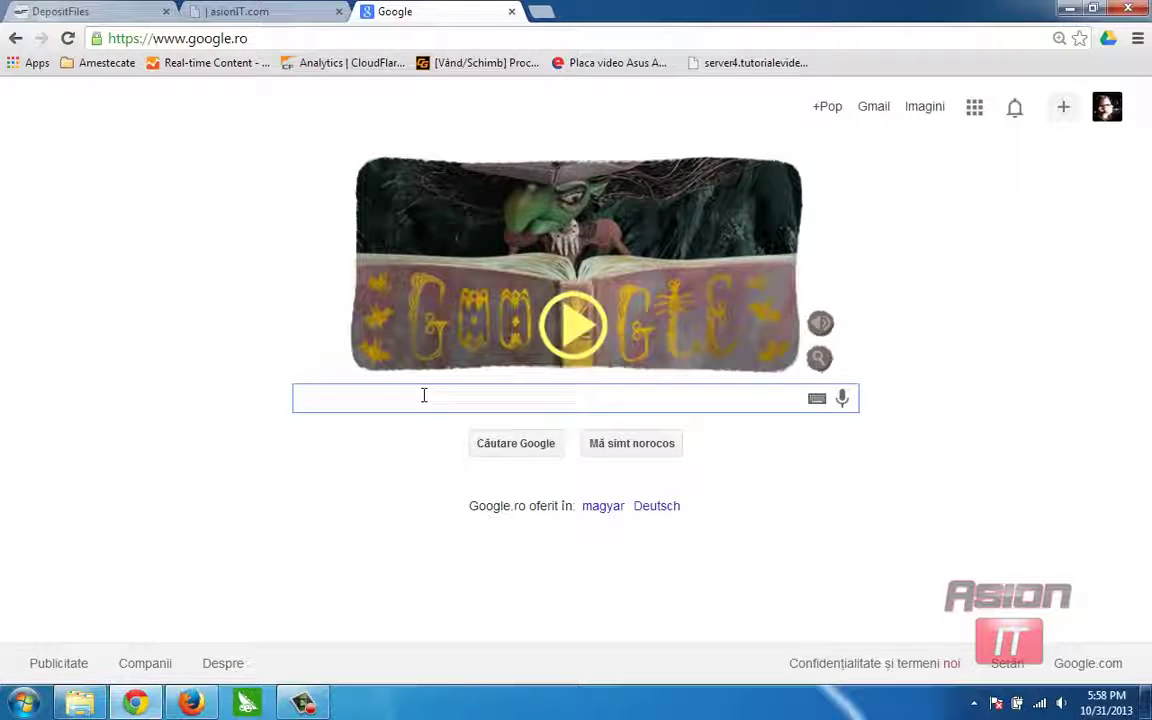
- Search Google for the Samsung Galaxy S3 screen resolution ('rezolutie')
{"action": "type", "text": "sam"}
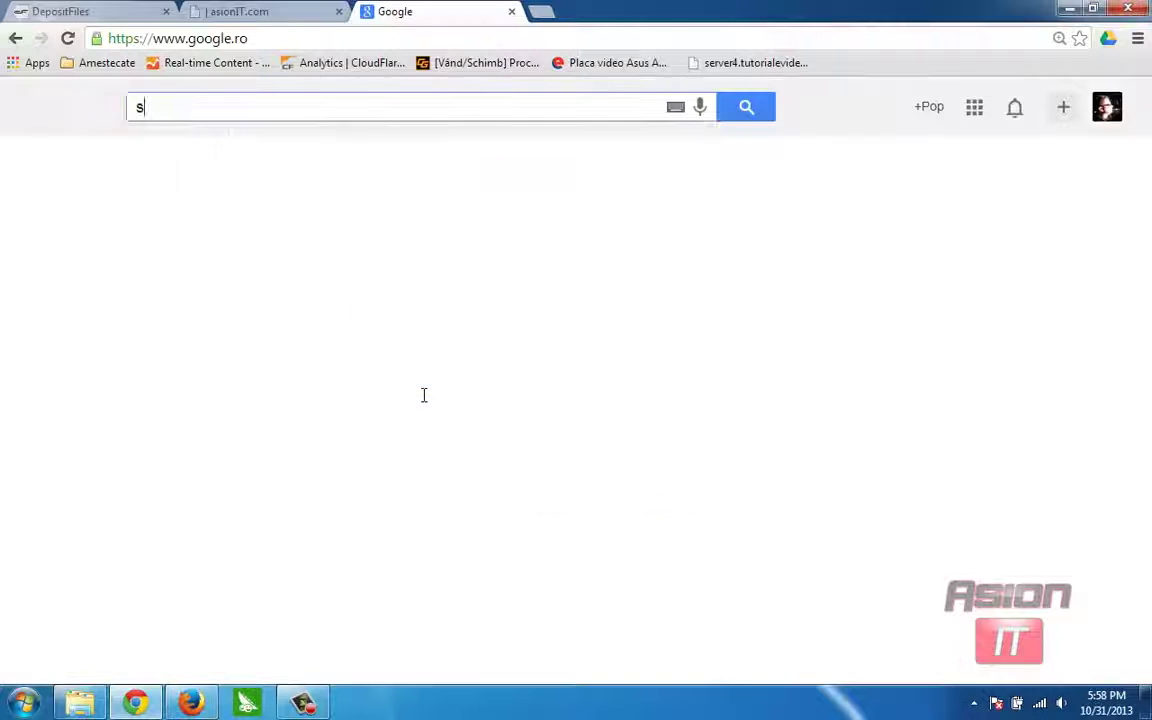
{"action": "key", "text": "Down"}
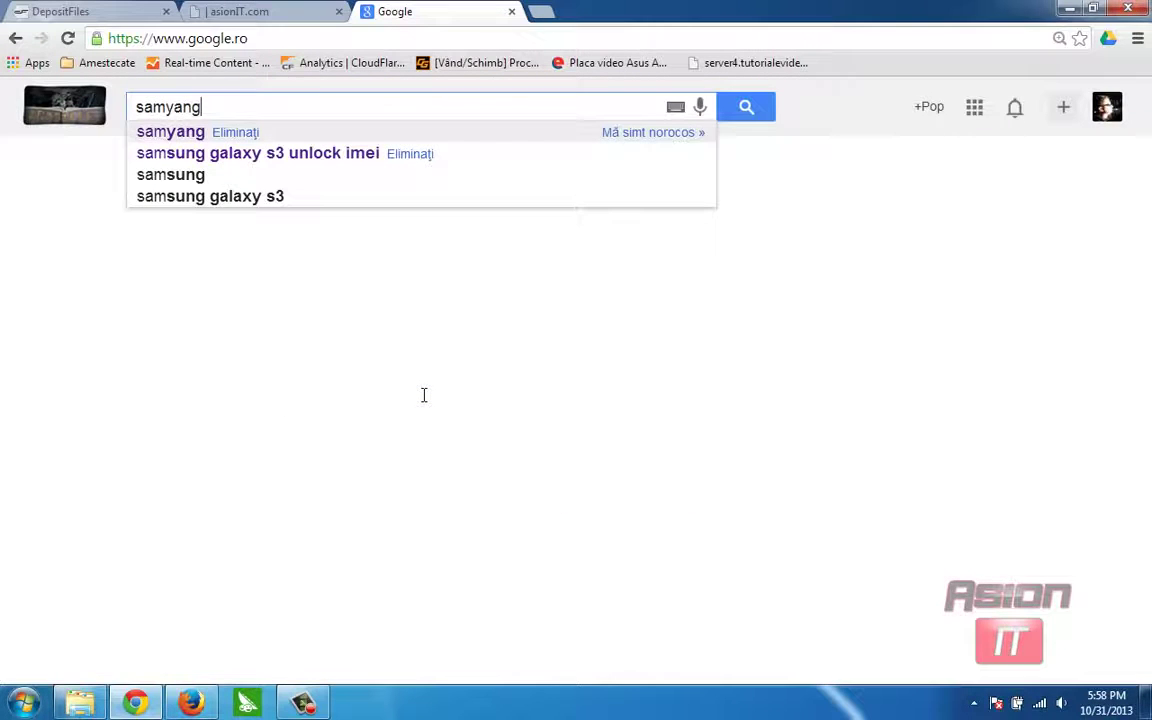
{"action": "key", "text": "Down"}
{"action": "key", "text": "BackSpace"}
{"action": "key", "text": "BackSpace"}
{"action": "key", "text": "BackSpace"}
{"action": "key", "text": "BackSpace"}
{"action": "key", "text": "BackSpace"}
{"action": "key", "text": "BackSpace"}
{"action": "key", "text": "BackSpace"}
{"action": "key", "text": "BackSpace"}
{"action": "key", "text": "BackSpace"}
{"action": "key", "text": "BackSpace"}
{"action": "key", "text": "BackSpace"}
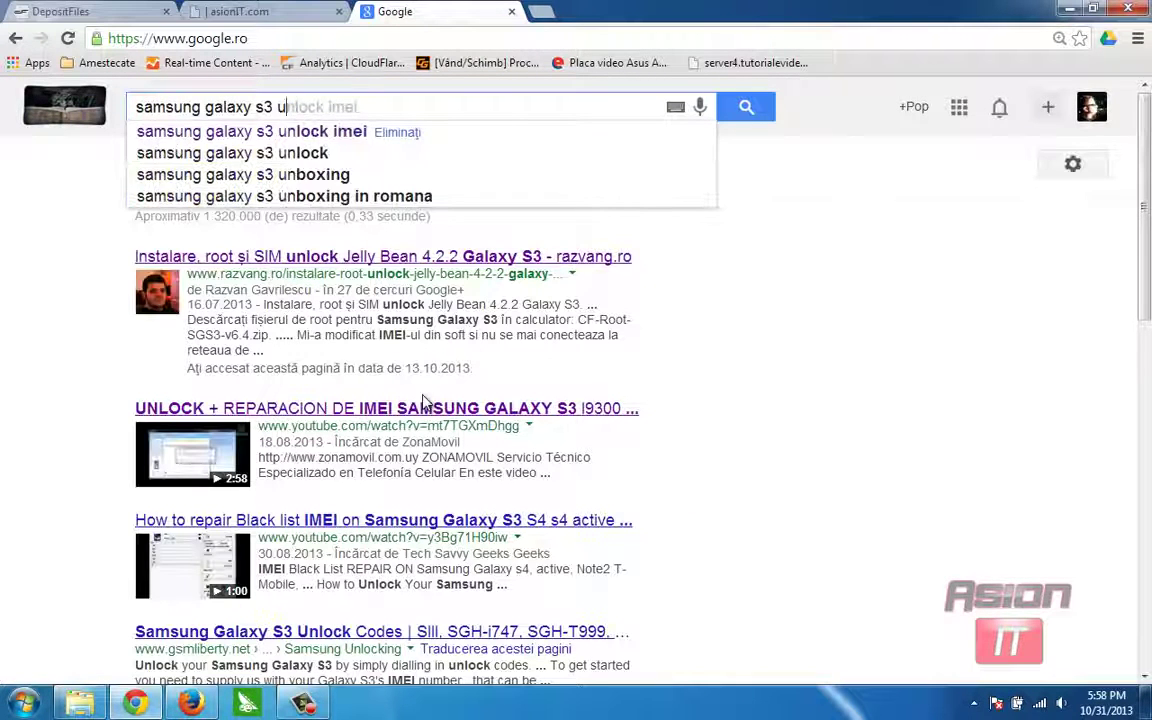
{"action": "type", "text": "rezolutie"}
{"action": "key", "text": "Return"}
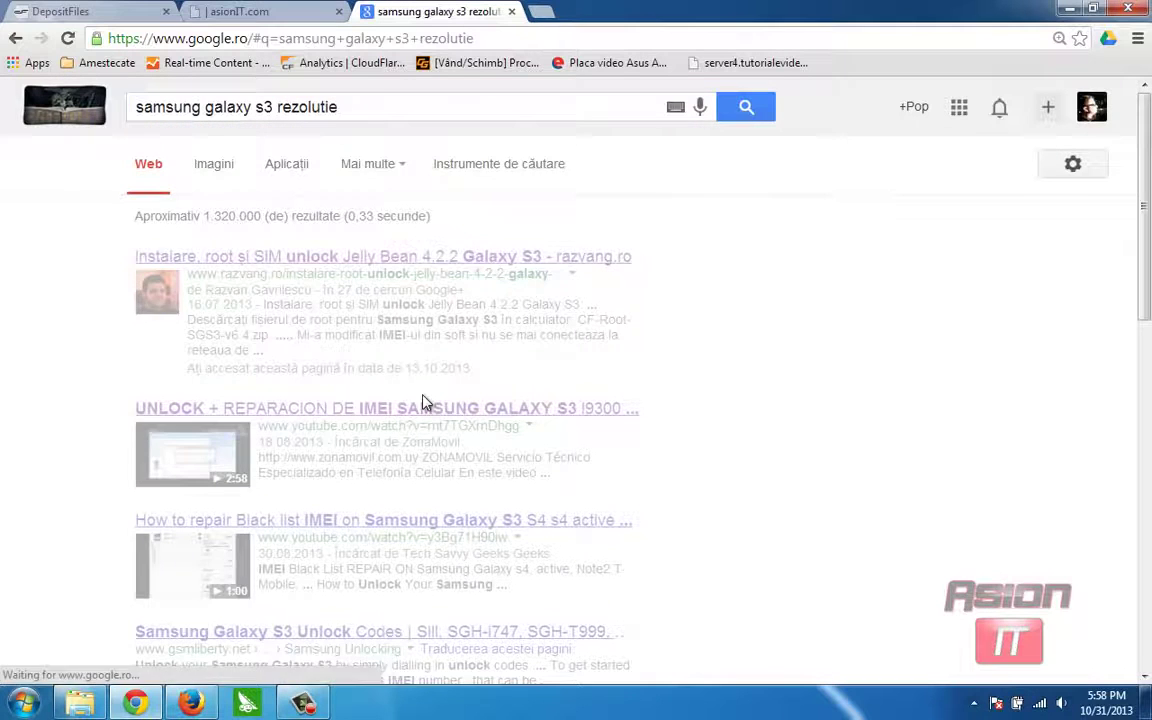
- Rerun the search as 'samsung galaxy s3 resolution' and open the Phone Arena Galaxy S III specs
{"action": "left_click", "coordinate": [407, 105]}
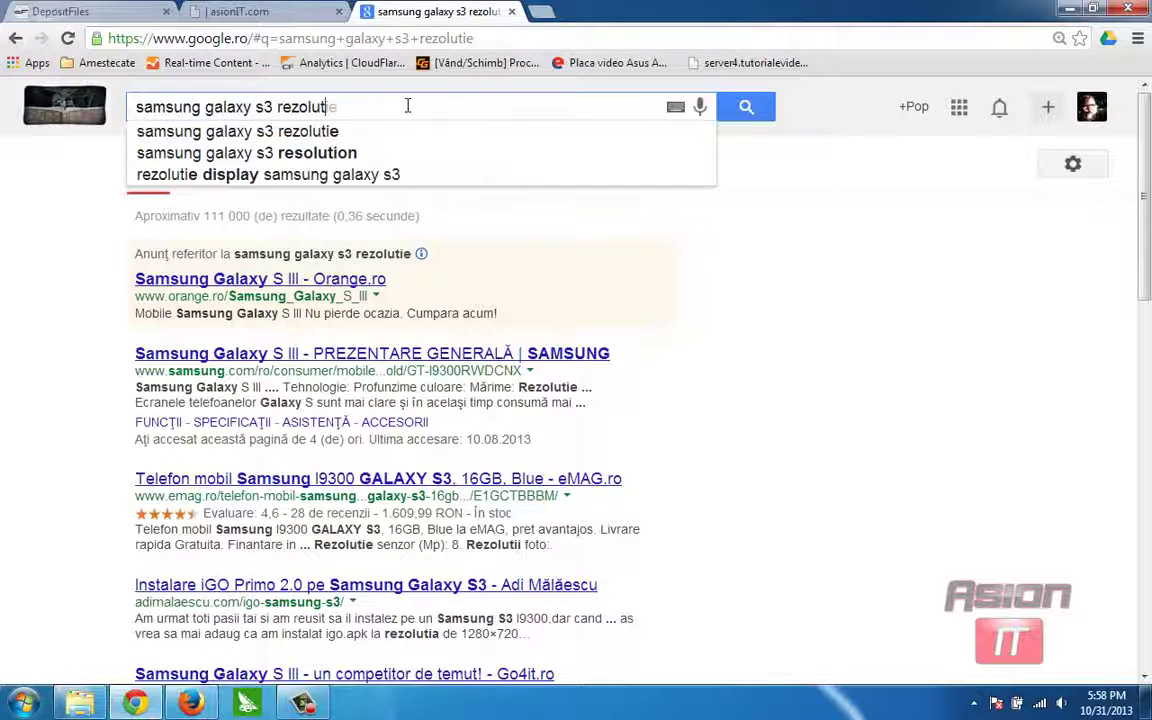
{"action": "key", "text": "Down"}
{"action": "key", "text": "Down"}
{"action": "key", "text": "Return"}
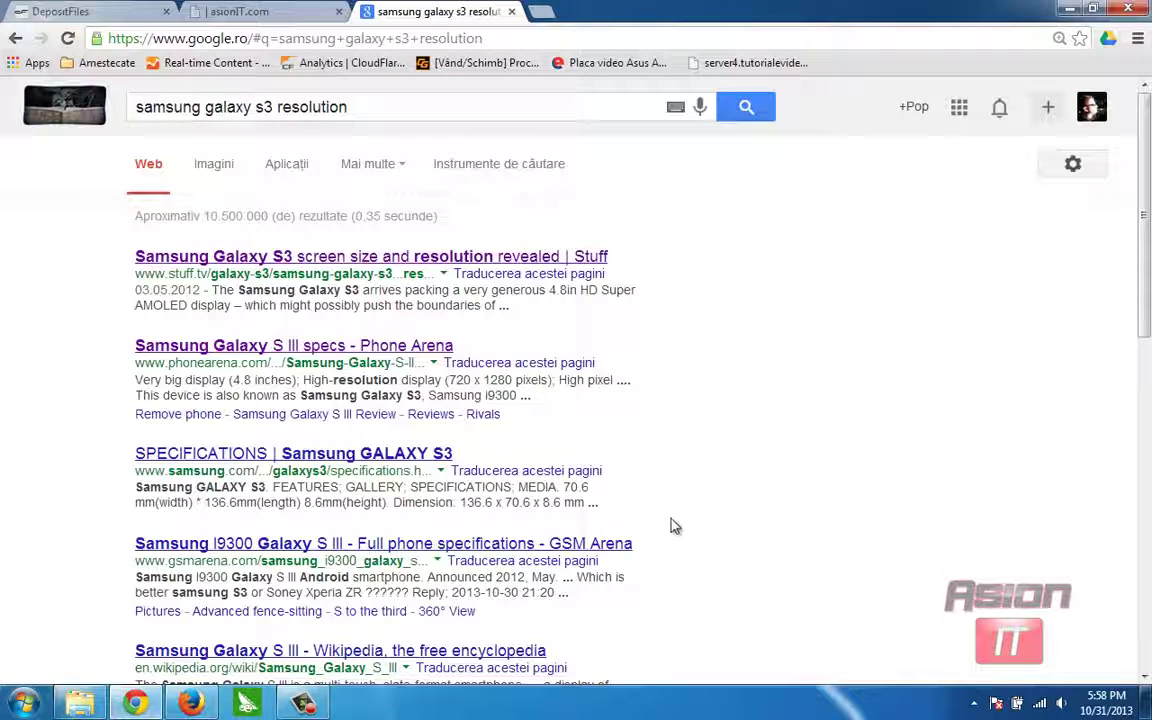
{"action": "left_click", "coordinate": [266, 353]}
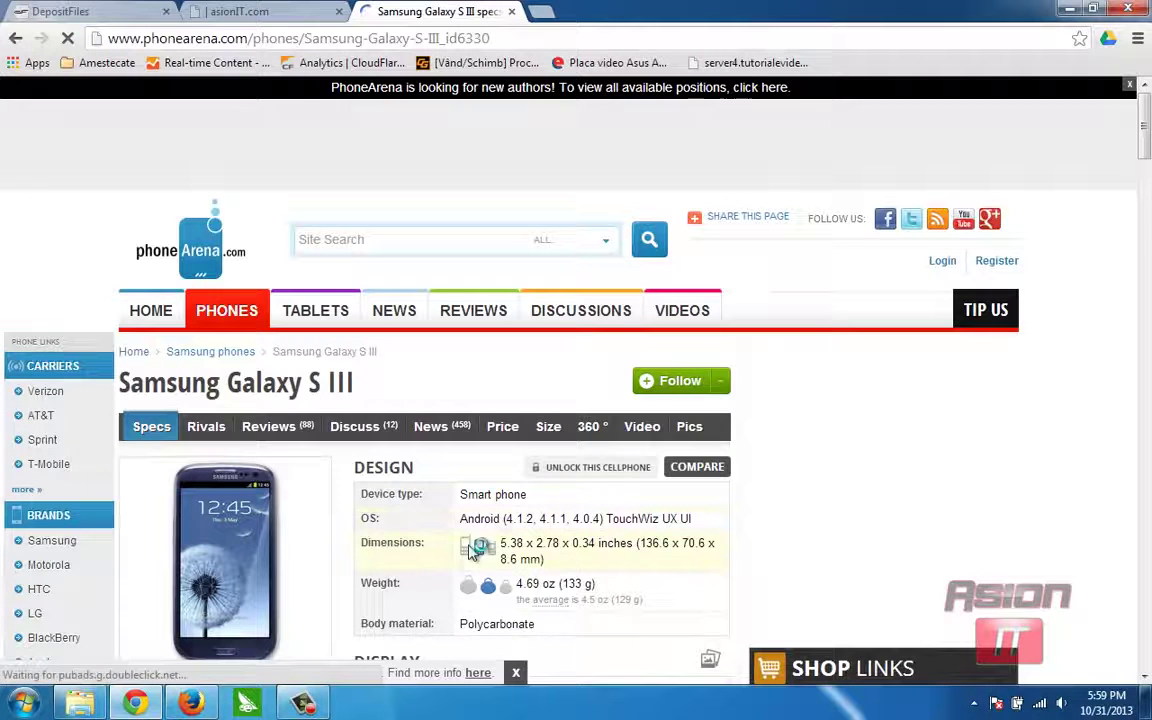
- Find and highlight the Galaxy S III's Resolution: 720 x 1280 pixels row on PhoneArena
{"action": "scroll", "coordinate": [440, 548], "scroll_direction": "down", "scroll_amount": 2}
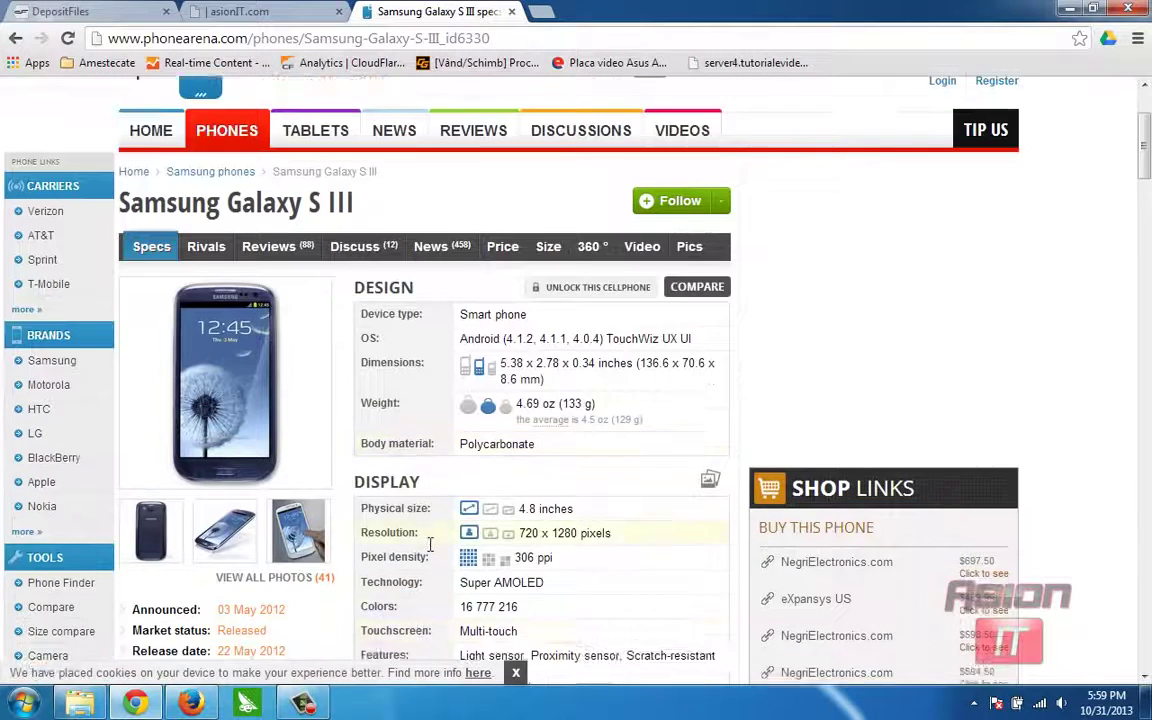
{"action": "scroll", "coordinate": [430, 544], "scroll_direction": "down", "scroll_amount": 1}
{"action": "left_click_drag", "start_coordinate": [622, 443], "coordinate": [362, 442]}
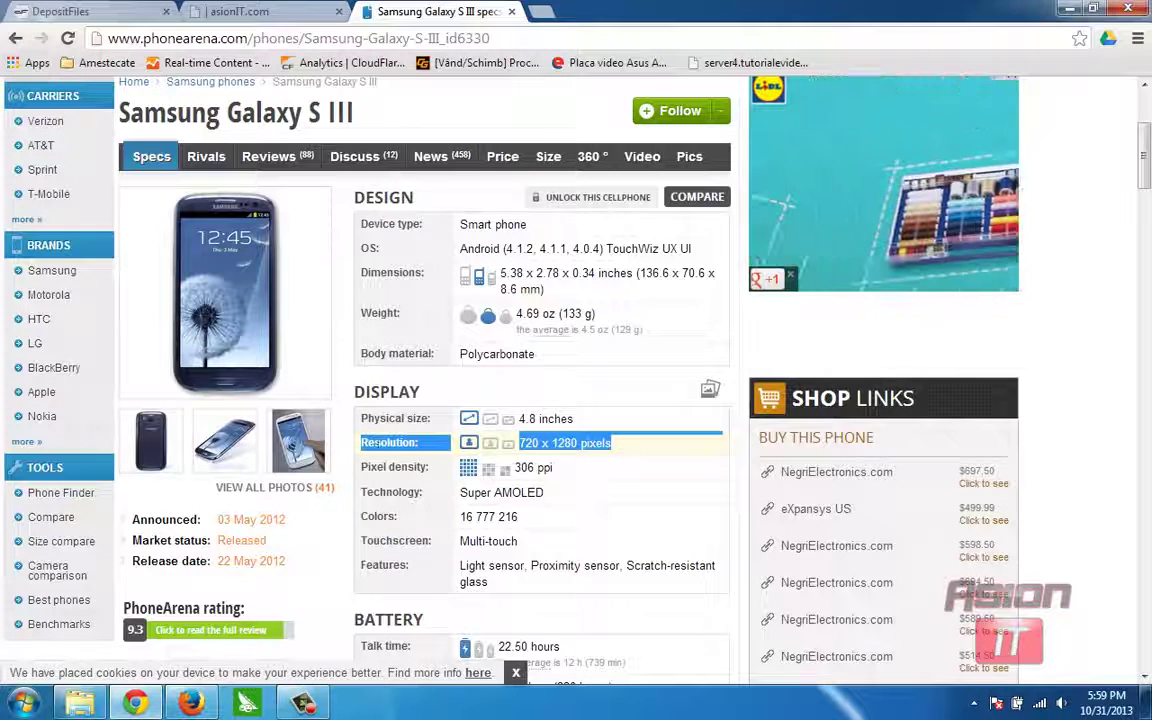
{"action": "left_click", "coordinate": [632, 449]}
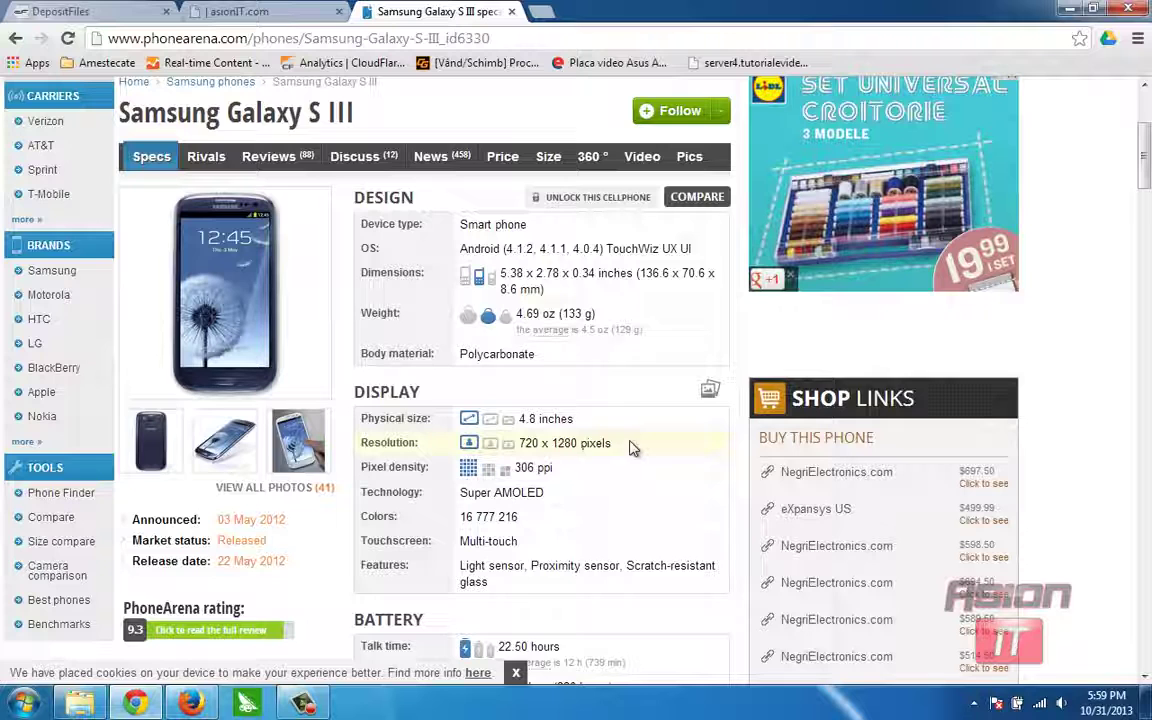
{"action": "left_click_drag", "start_coordinate": [630, 447], "coordinate": [350, 444]}
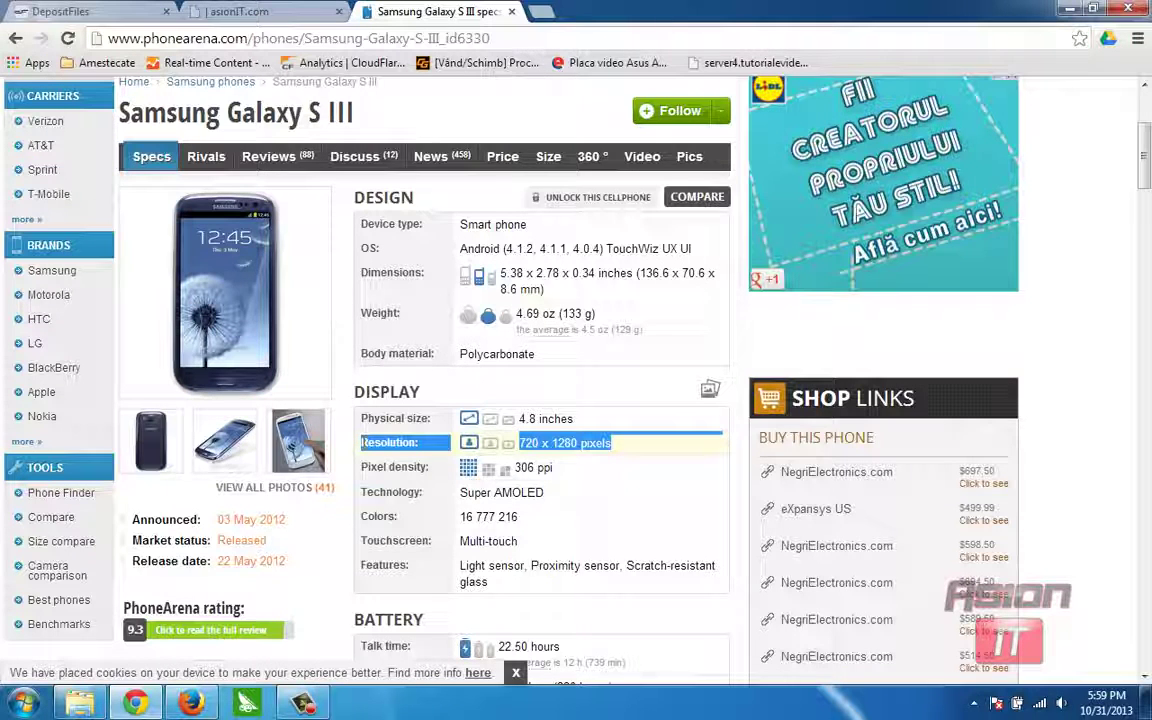
- Compare it with the AsionIT post and highlight the matching 1280X720 entry
{"action": "left_click", "coordinate": [311, 10]}
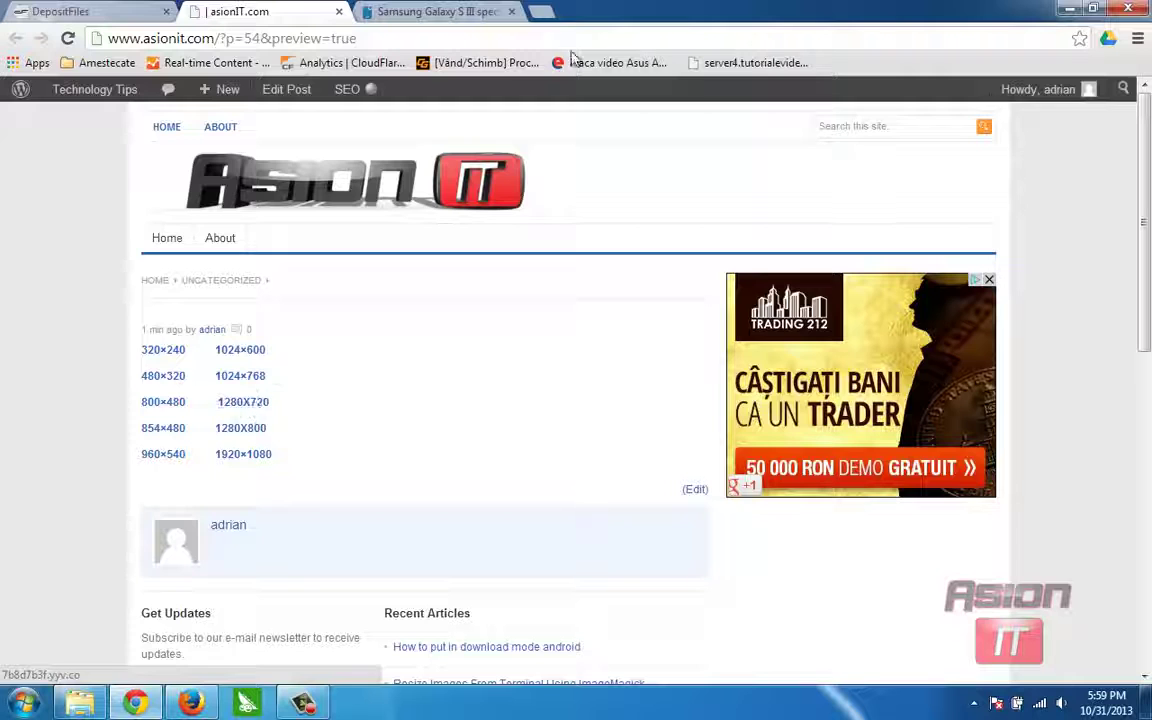
{"action": "left_click", "coordinate": [437, 11]}
{"action": "left_click", "coordinate": [398, 449]}
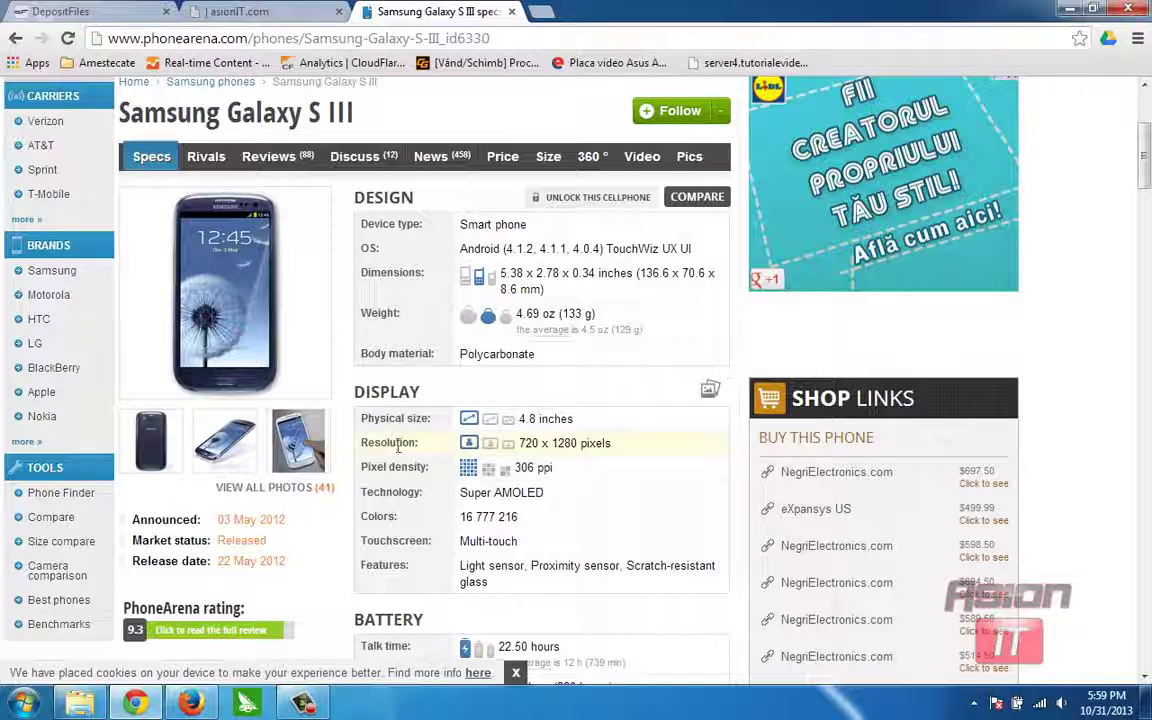
{"action": "left_click_drag", "start_coordinate": [363, 447], "coordinate": [638, 445]}
{"action": "left_click", "coordinate": [255, 11]}
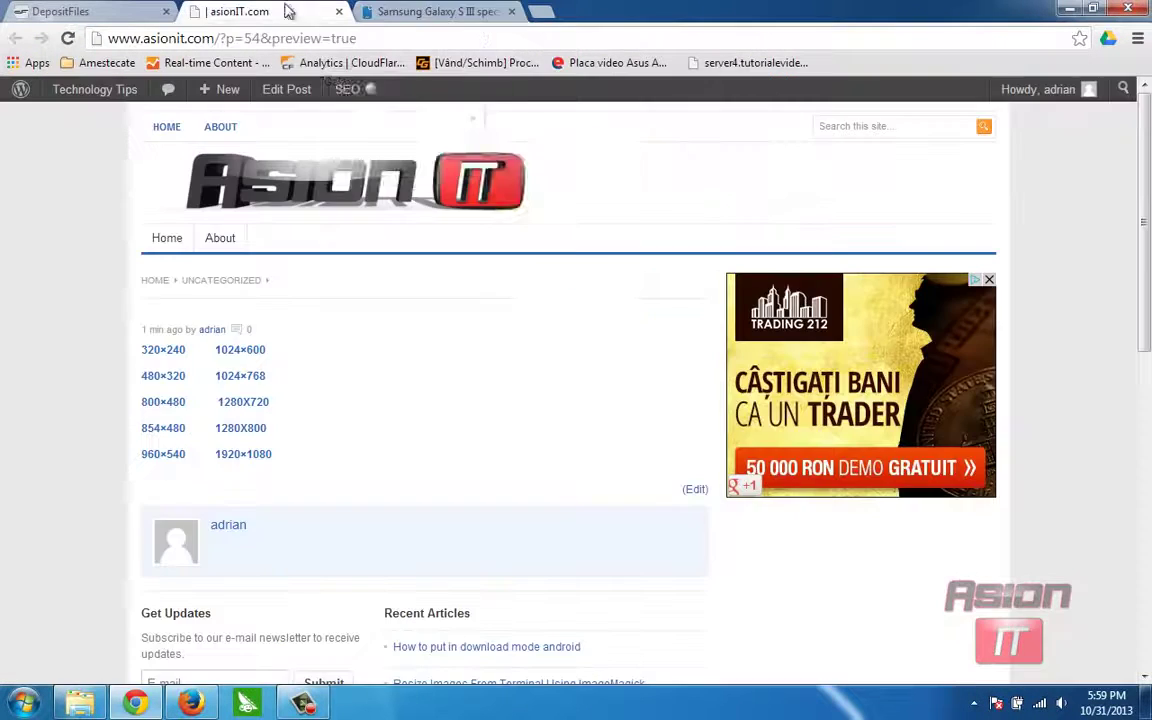
{"action": "left_click_drag", "start_coordinate": [270, 401], "coordinate": [216, 401]}
- Close the iGO and phone Card folders and show the Computer view of drives and GT-I9300
{"action": "left_click", "coordinate": [1068, 8]}
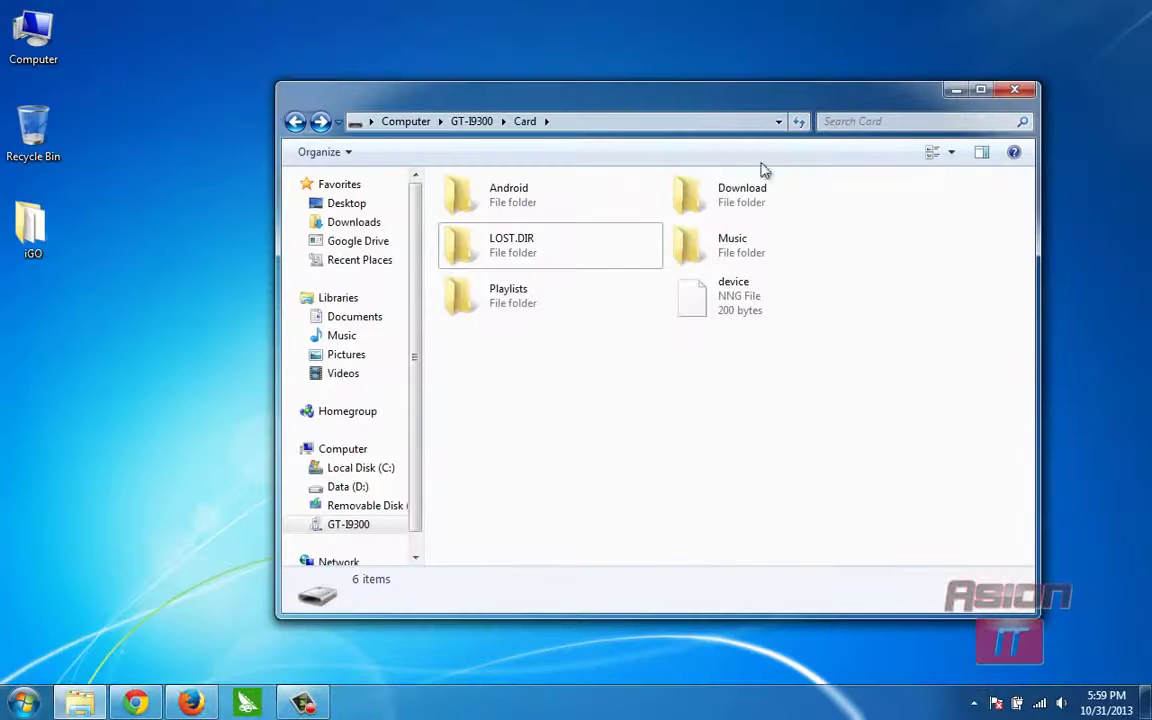
{"action": "double_click", "coordinate": [48, 258]}
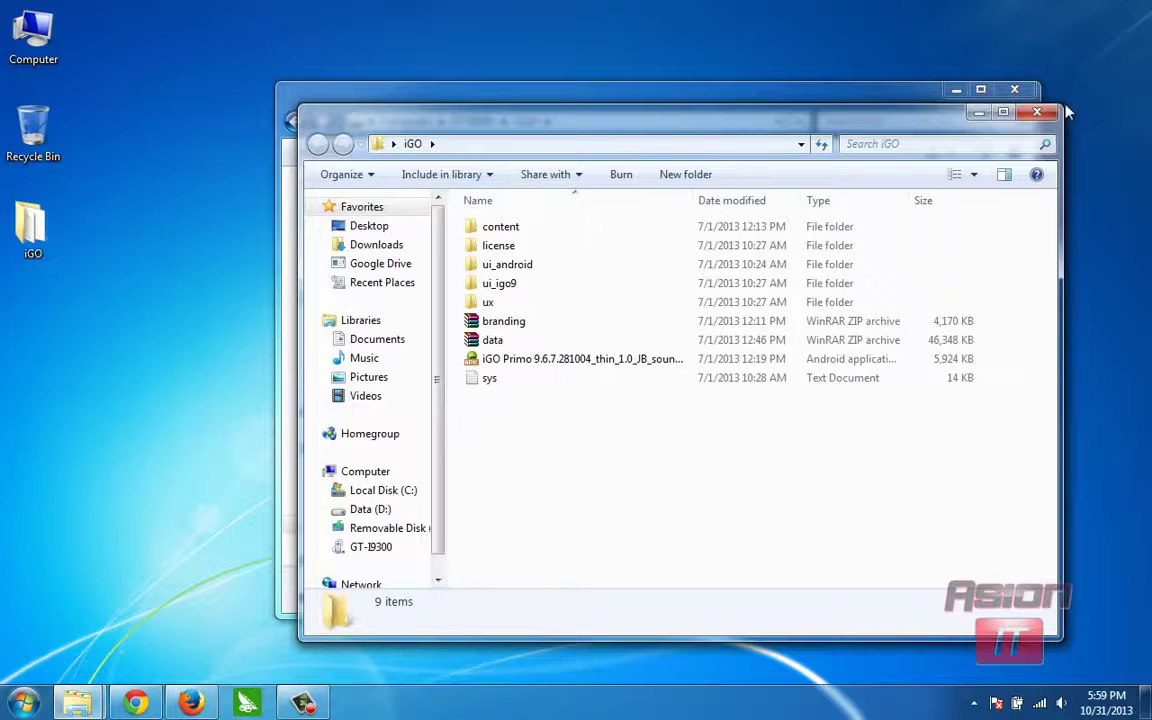
{"action": "left_click", "coordinate": [1037, 111]}
{"action": "left_click", "coordinate": [1033, 92]}
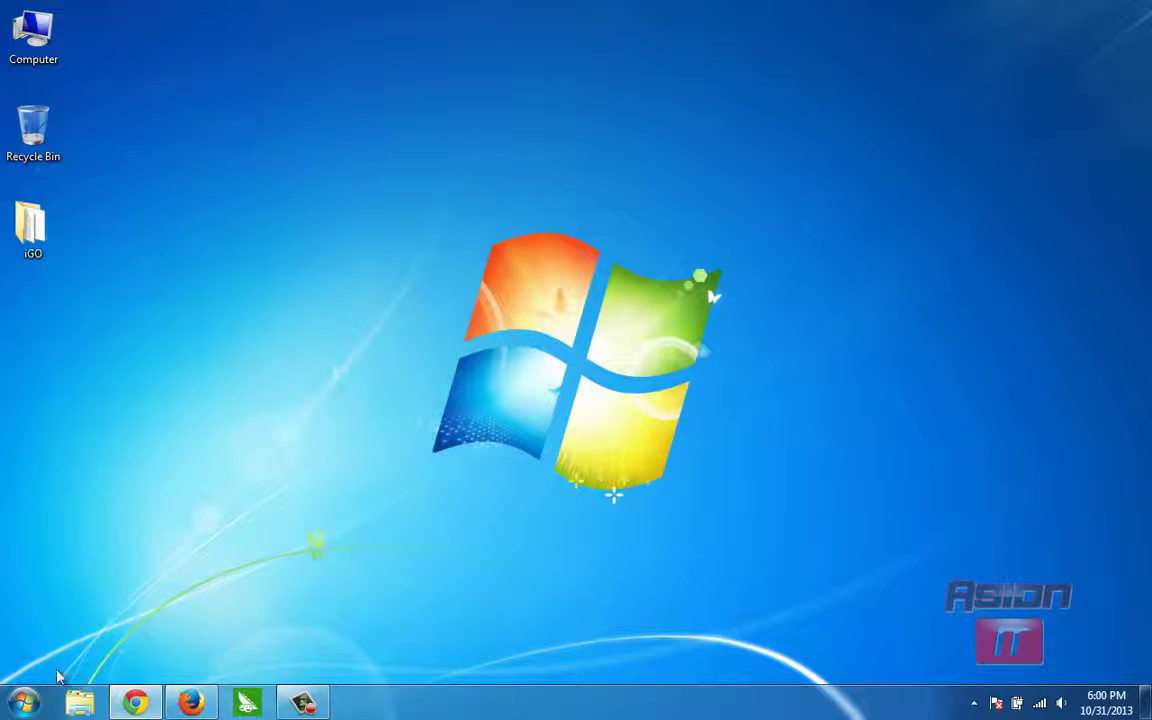
{"action": "left_click", "coordinate": [22, 703]}
{"action": "left_click", "coordinate": [272, 398]}
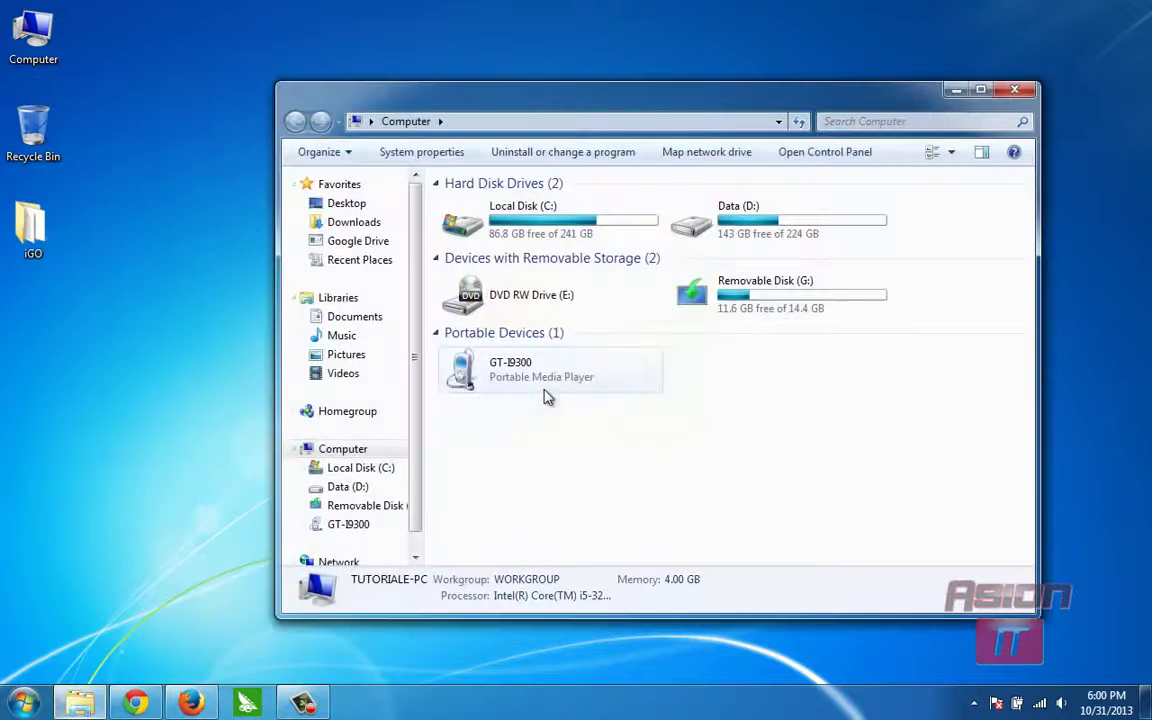
{"action": "left_click_drag", "start_coordinate": [705, 103], "coordinate": [773, 38]}
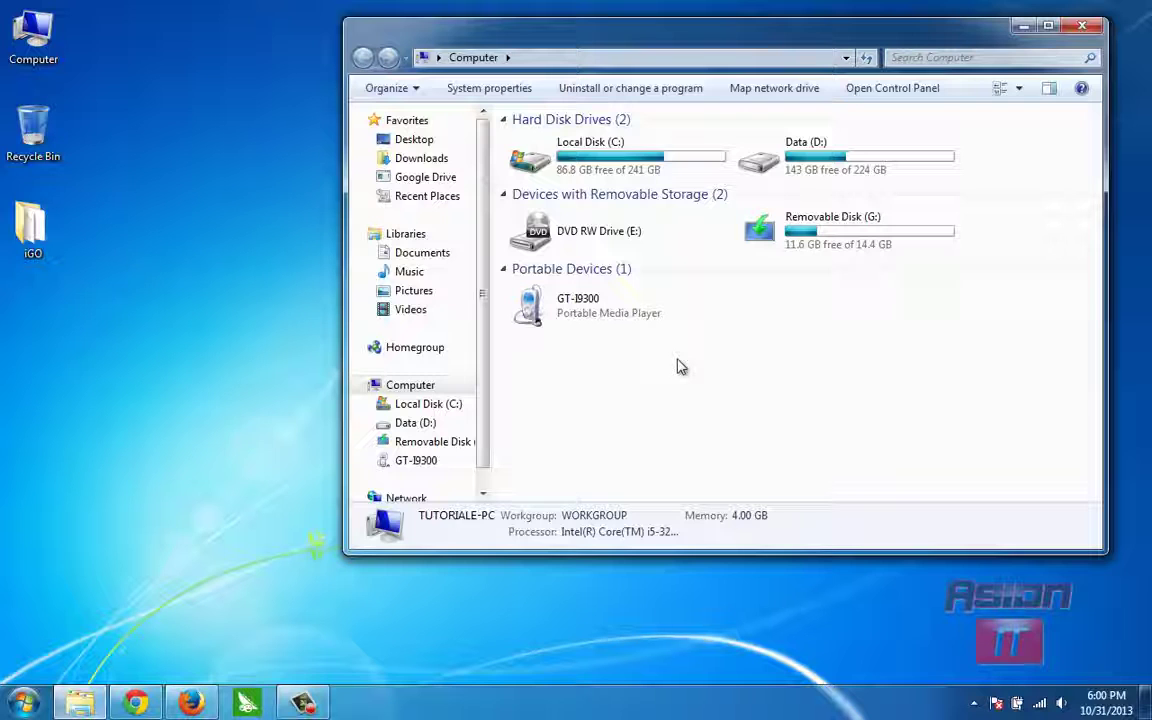
- Drag the desktop iGO folder into the GT-I9300's Card storage
{"action": "double_click", "coordinate": [580, 304]}
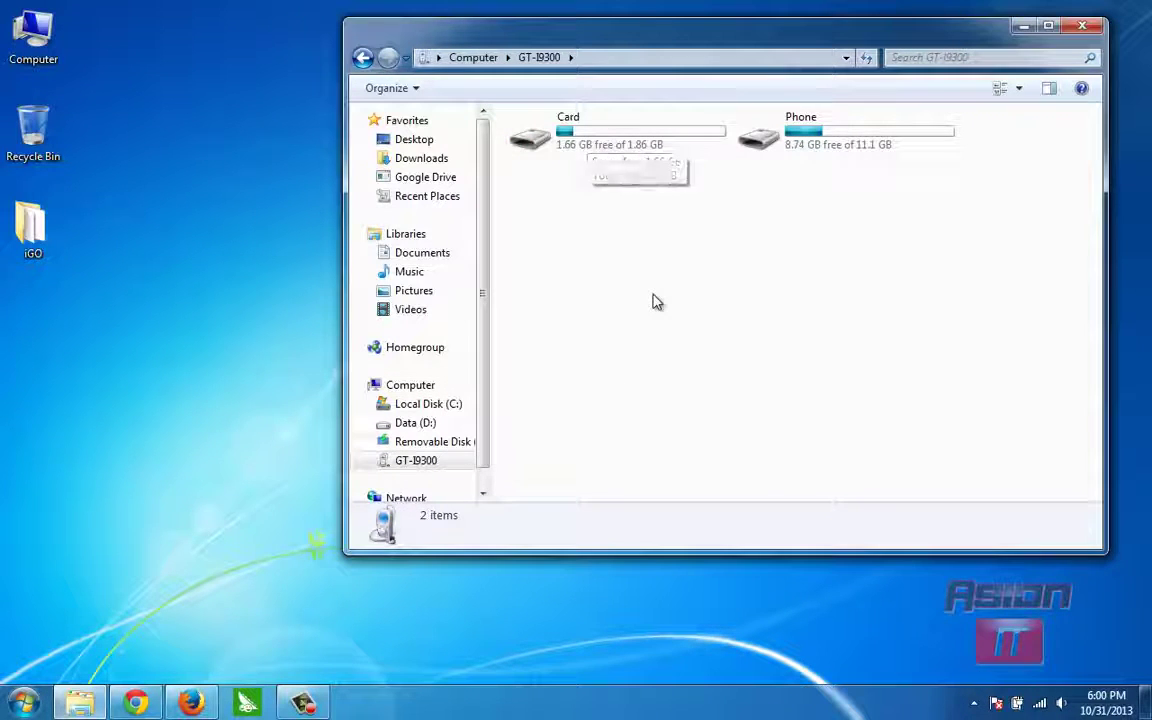
{"action": "double_click", "coordinate": [592, 137]}
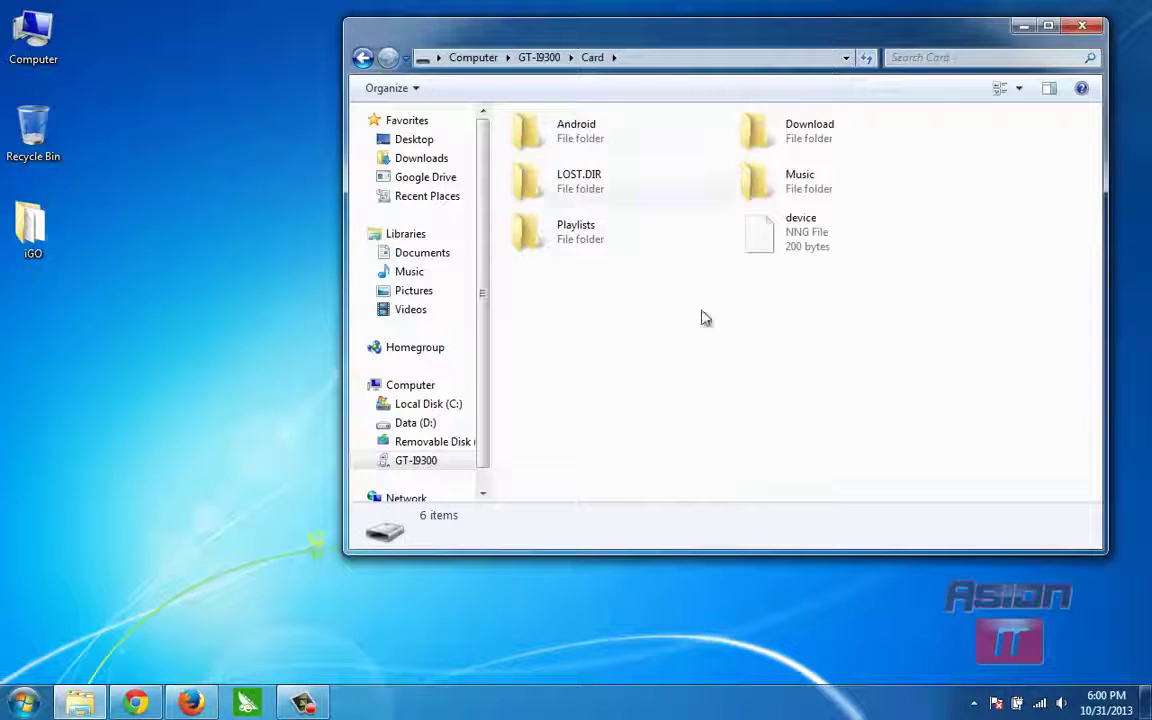
{"action": "left_click_drag", "start_coordinate": [31, 226], "coordinate": [688, 337]}
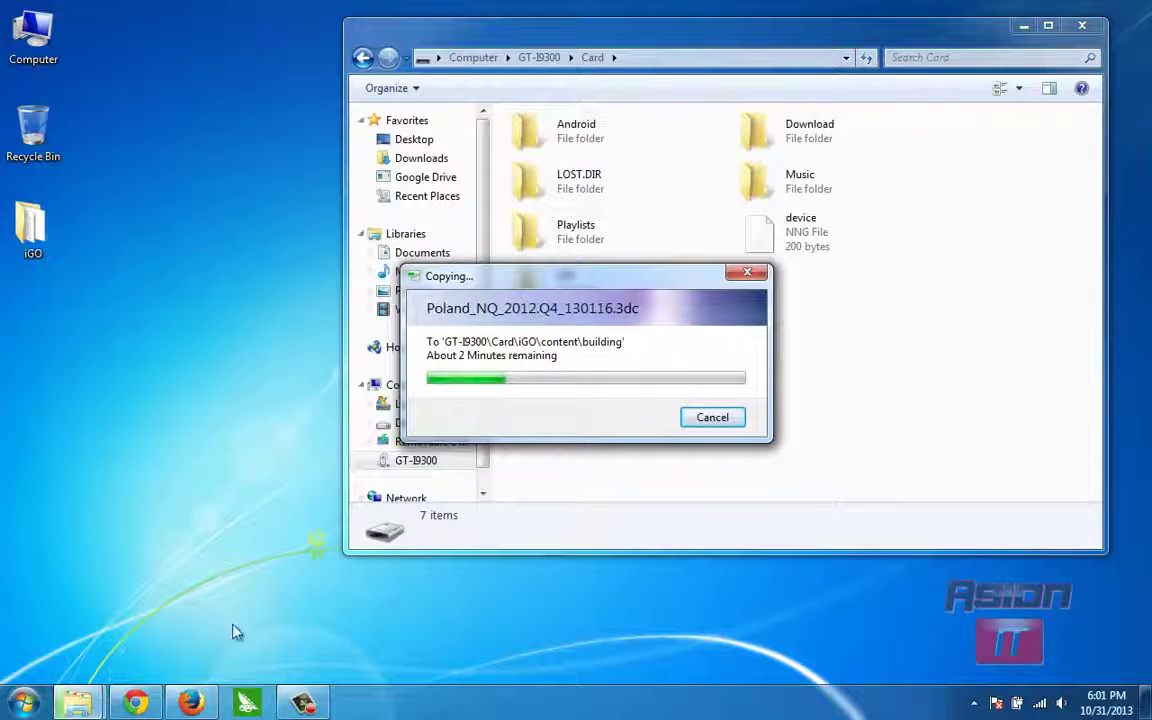
- Bring Chrome with the AsionIT post forward while the iGO copy continues
{"action": "left_click", "coordinate": [137, 704]}
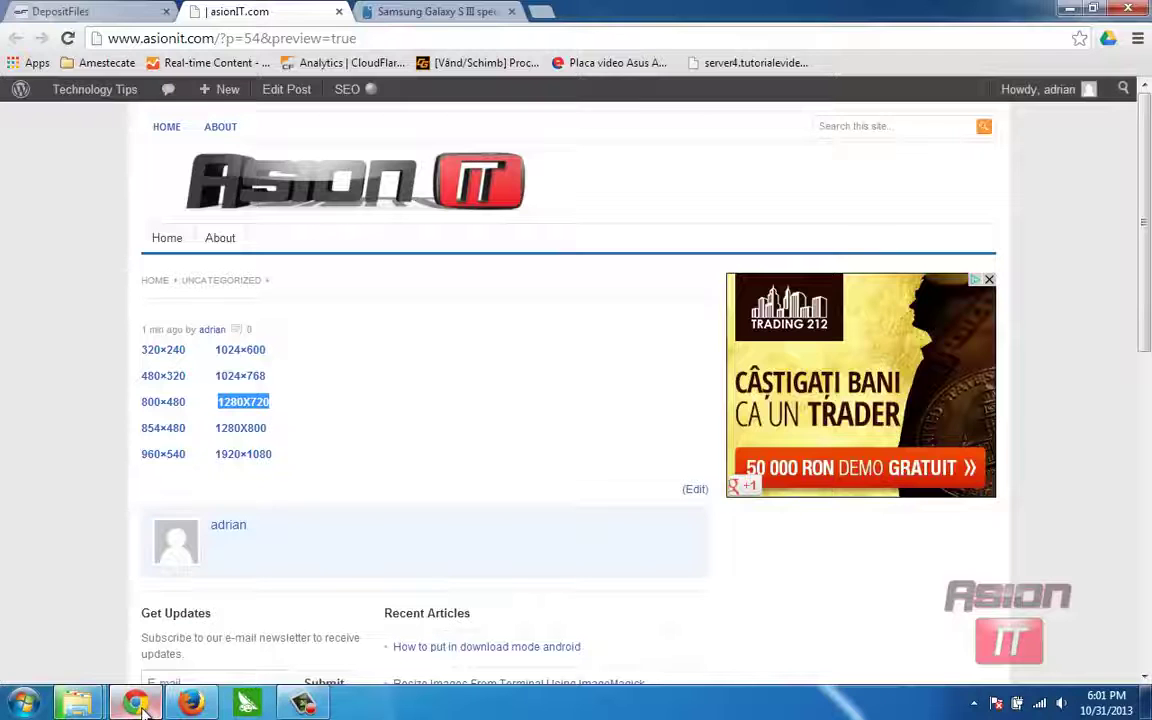
- Show the Basemap download links on DepositFiles, and allow copying all files to the phone, even unplayable ones
{"action": "left_click", "coordinate": [100, 11]}
{"action": "left_click", "coordinate": [309, 388]}
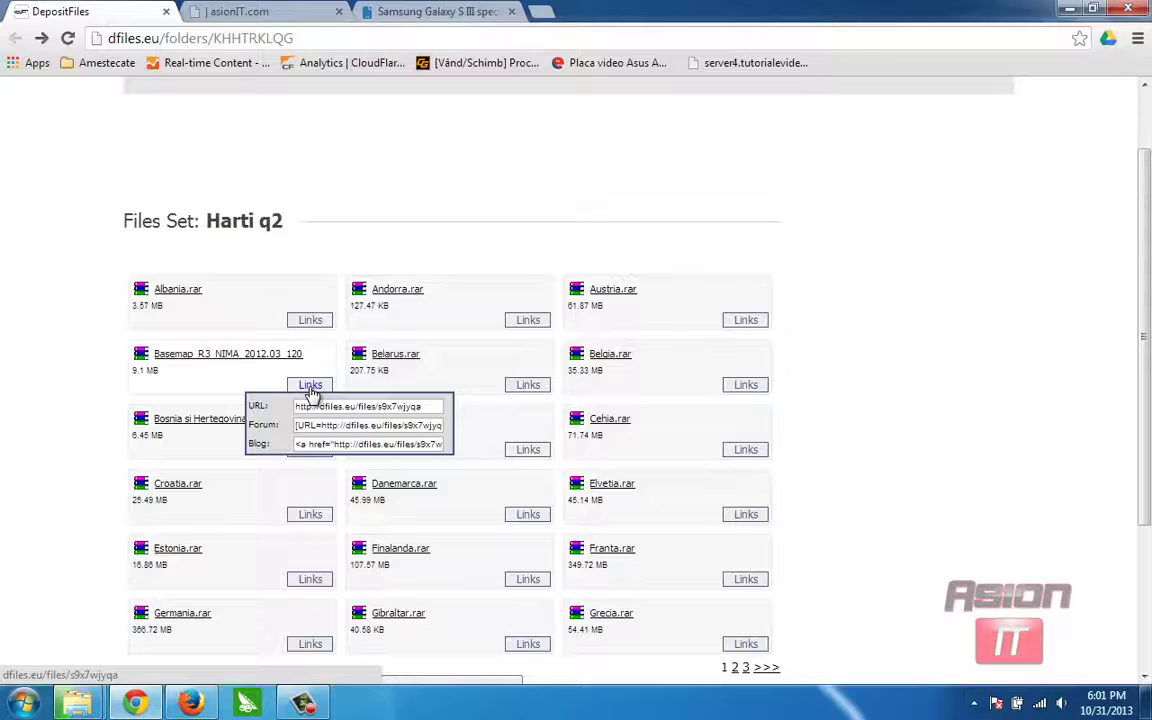
{"action": "left_click", "coordinate": [453, 412]}
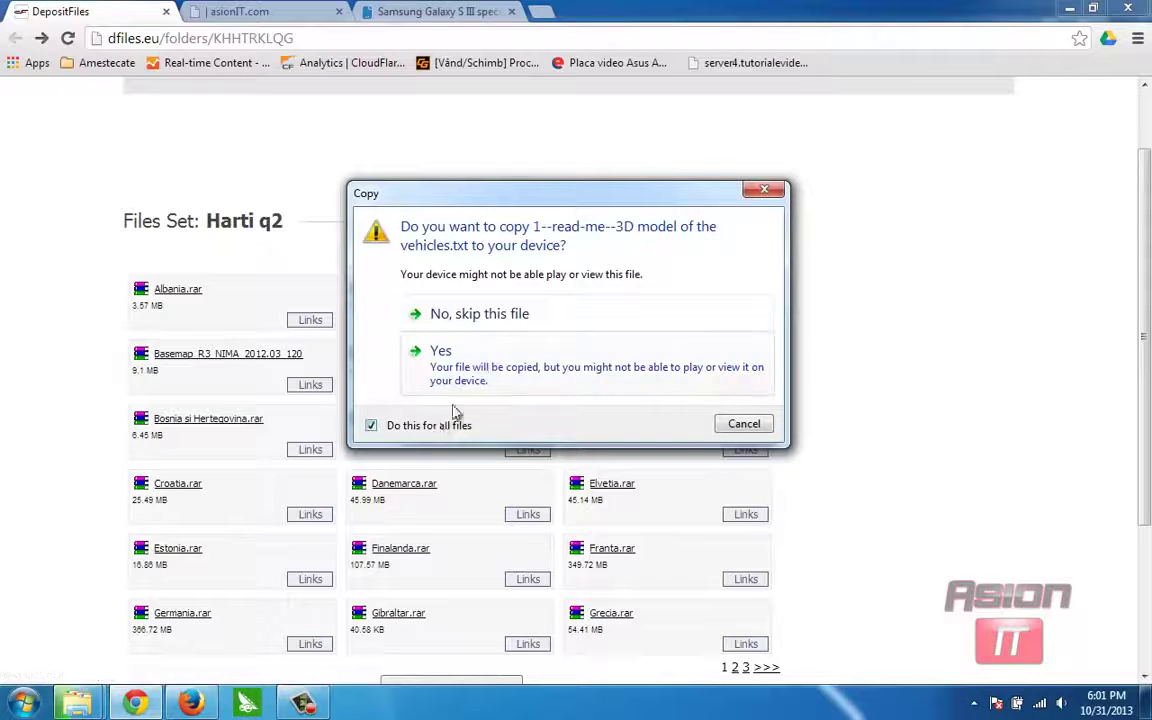
{"action": "left_click", "coordinate": [470, 372]}
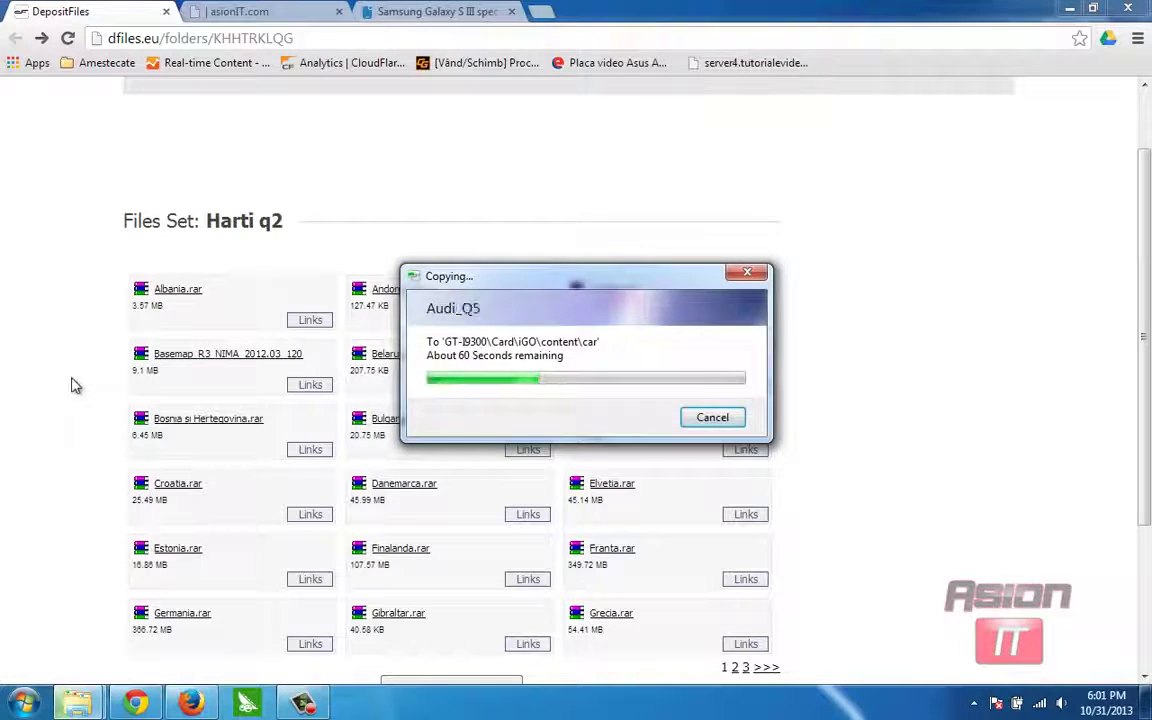
- Return to the DepositFiles page and scroll through the Harti q2 map files
{"action": "left_click", "coordinate": [73, 385]}
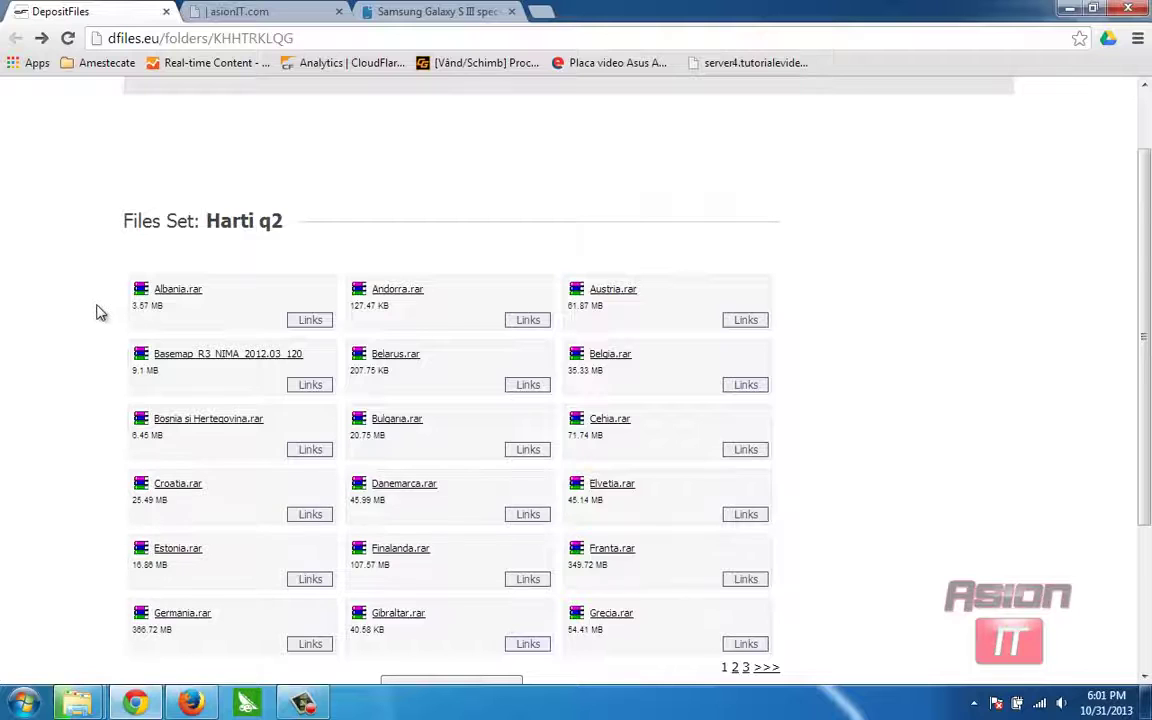
{"action": "scroll", "coordinate": [97, 313], "scroll_direction": "down", "scroll_amount": 2}
{"action": "scroll", "coordinate": [97, 313], "scroll_direction": "up", "scroll_amount": 2}
{"action": "scroll", "coordinate": [97, 258], "scroll_direction": "up", "scroll_amount": 1}
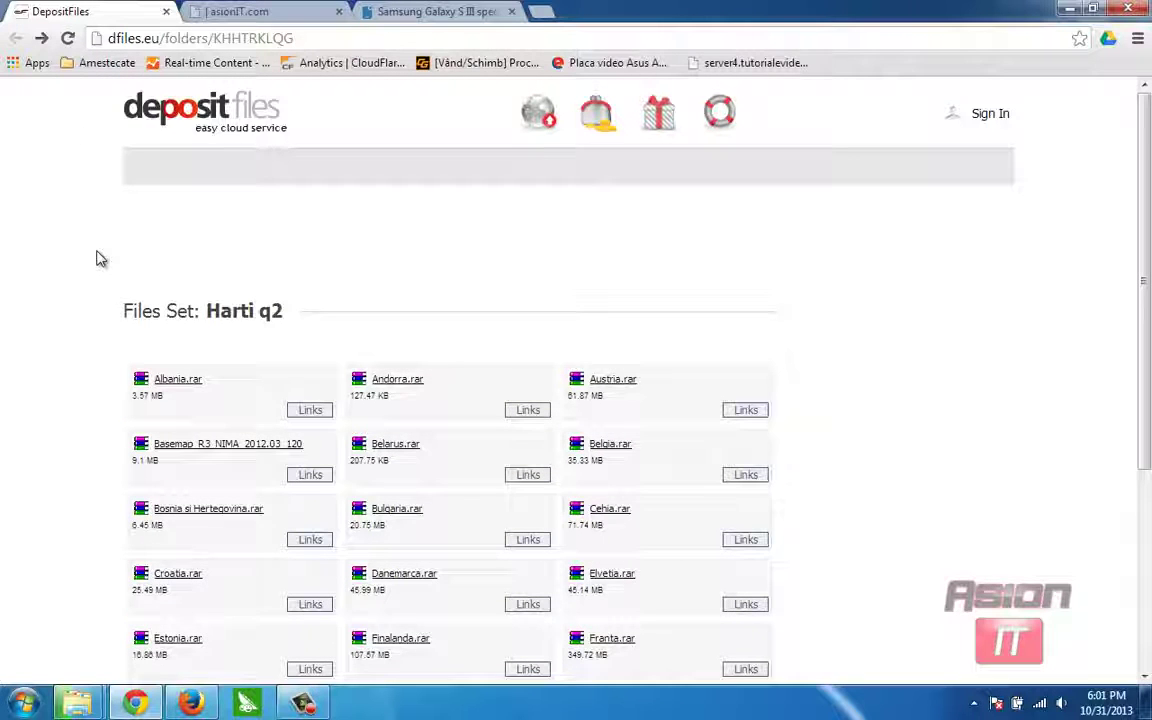
{"action": "scroll", "coordinate": [97, 258], "scroll_direction": "down", "scroll_amount": 1}
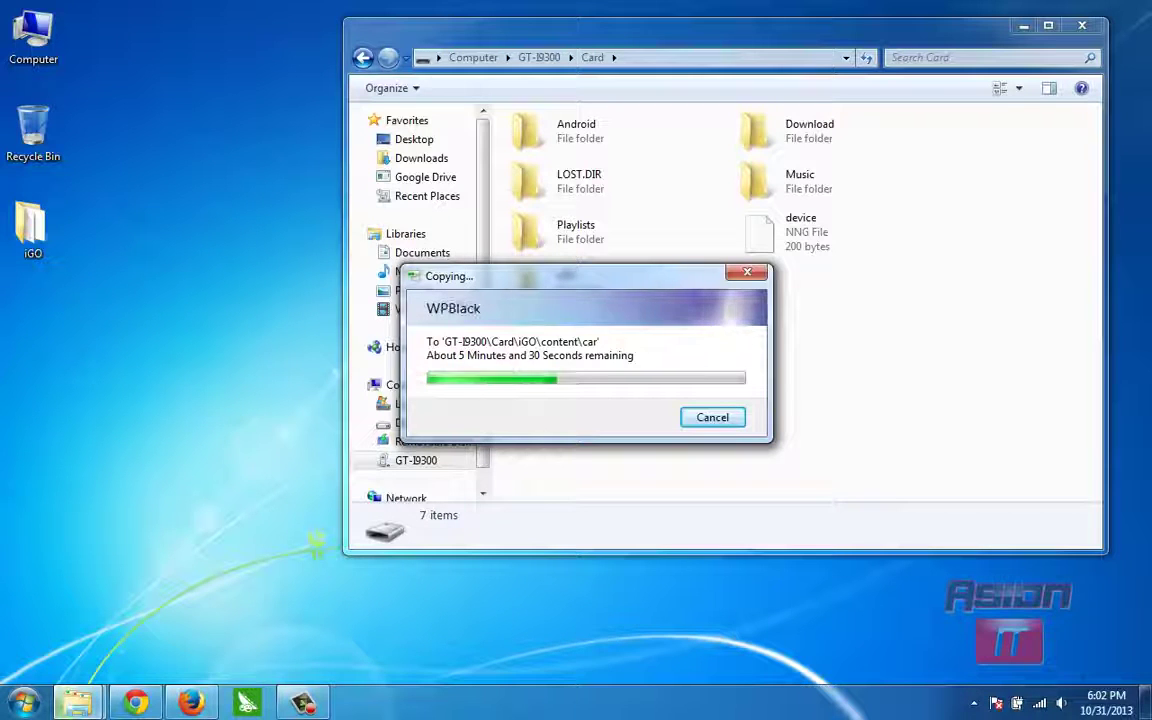
- Let the iGO Primo copy onto the GT-I9300 card finish, then bring up SnapPea
{"action": "left_click", "coordinate": [497, 368]}
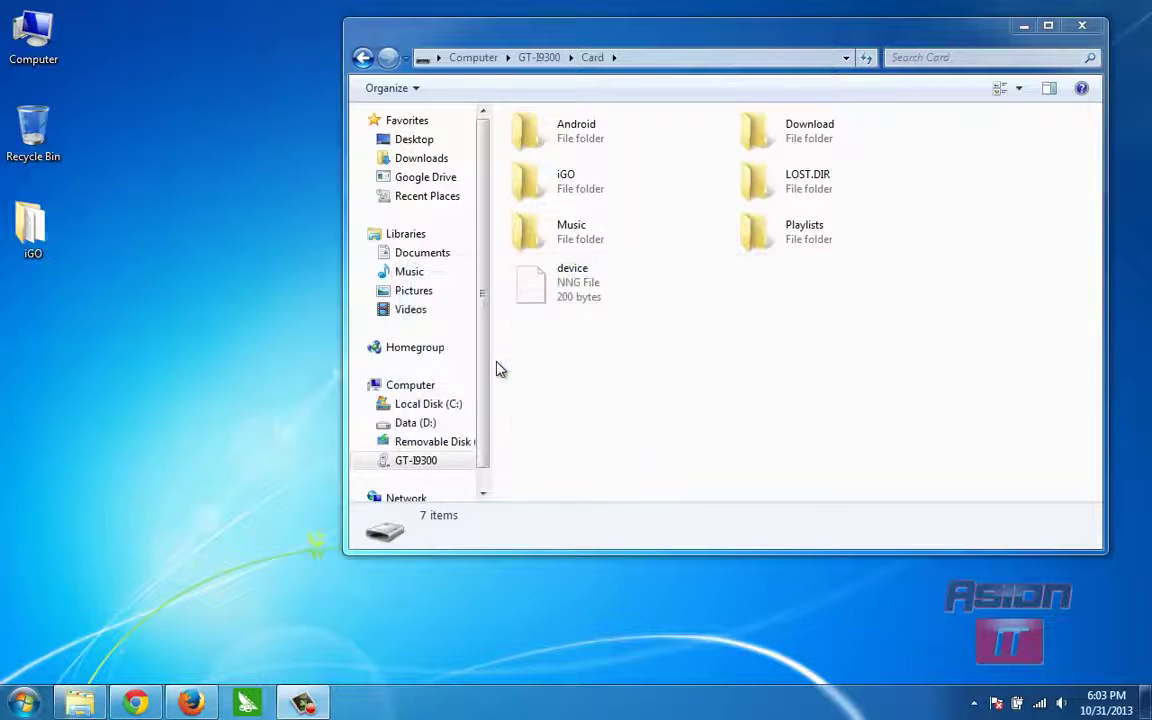
{"action": "left_click", "coordinate": [247, 705]}
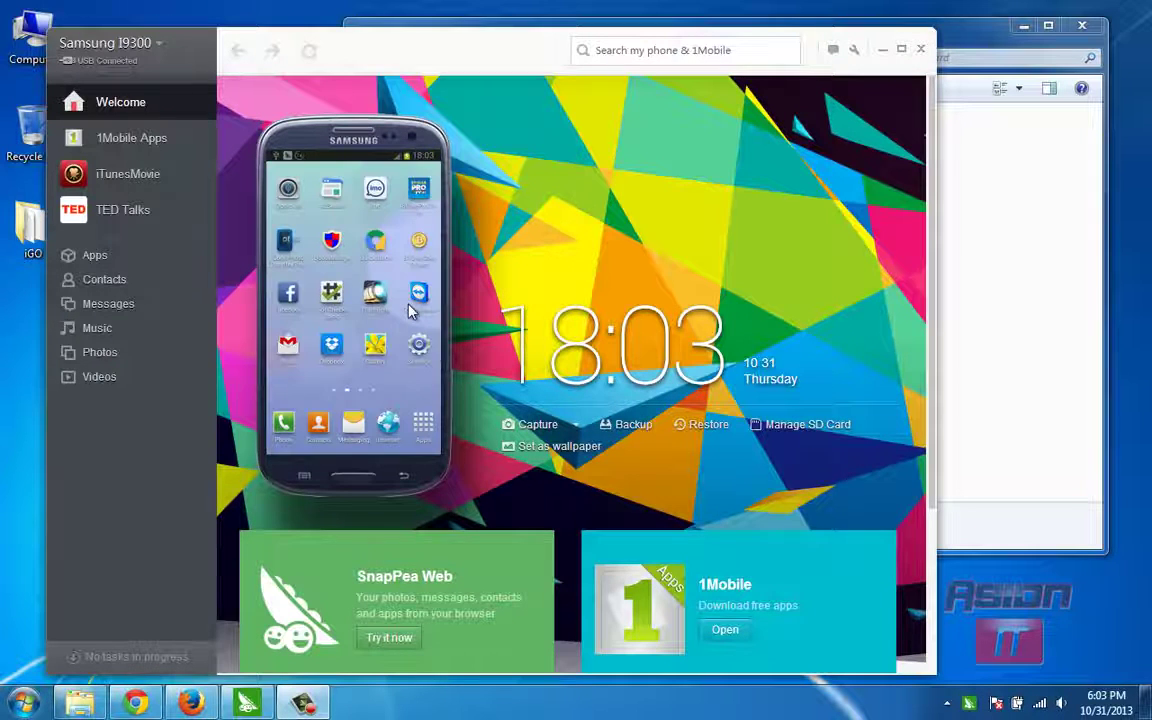
- Maximize SnapPea and mirror the Samsung I9300's live screen full-screen
{"action": "double_click", "coordinate": [473, 60]}
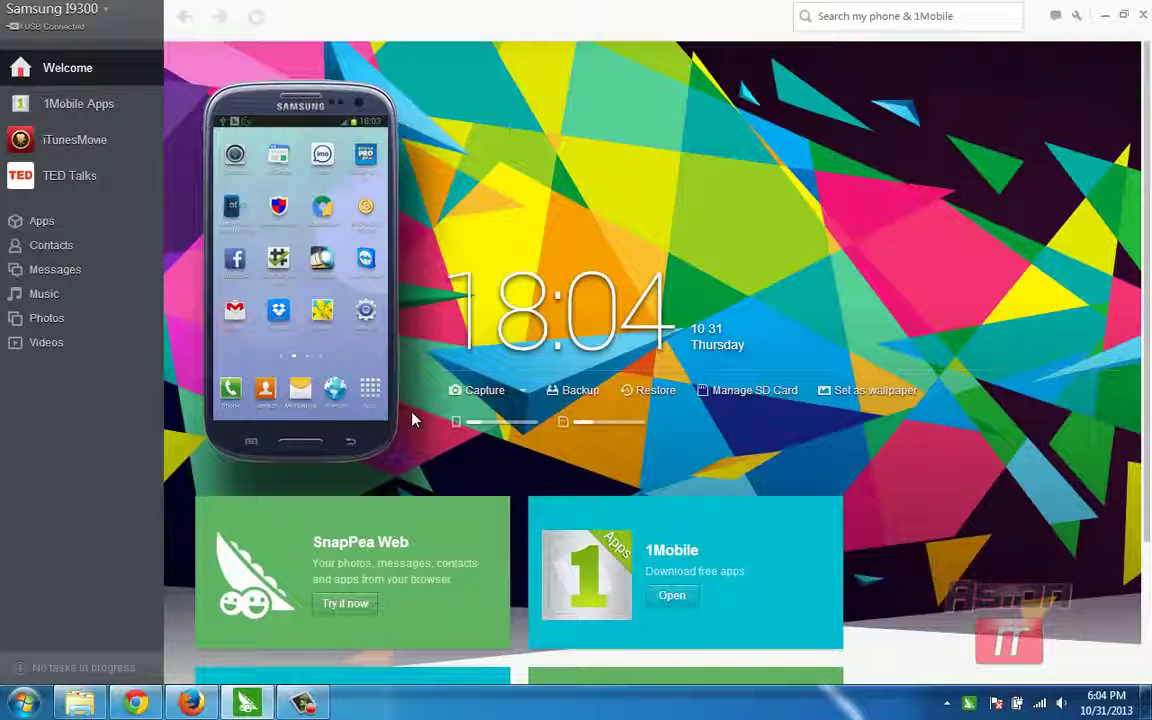
{"action": "mouse_move", "coordinate": [280, 262]}
{"action": "left_click", "coordinate": [300, 285]}
{"action": "left_click", "coordinate": [308, 316]}
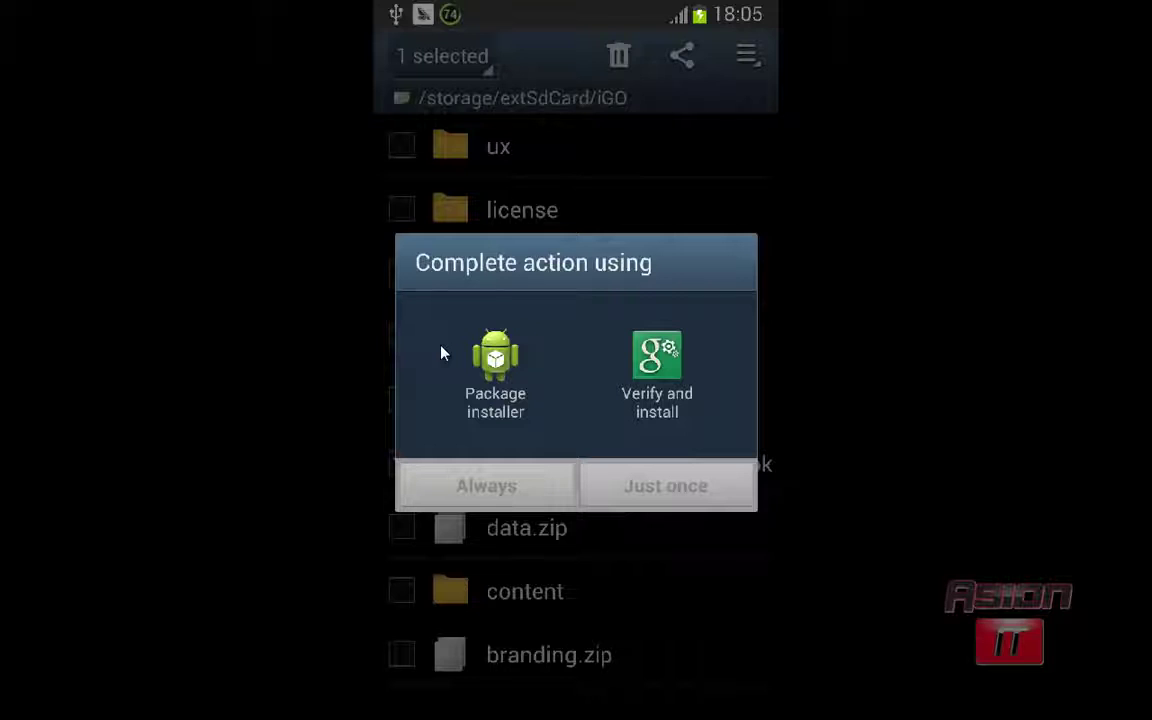
- Install the iGO Primo APK with Package installer, just this once
{"action": "left_click", "coordinate": [442, 352]}
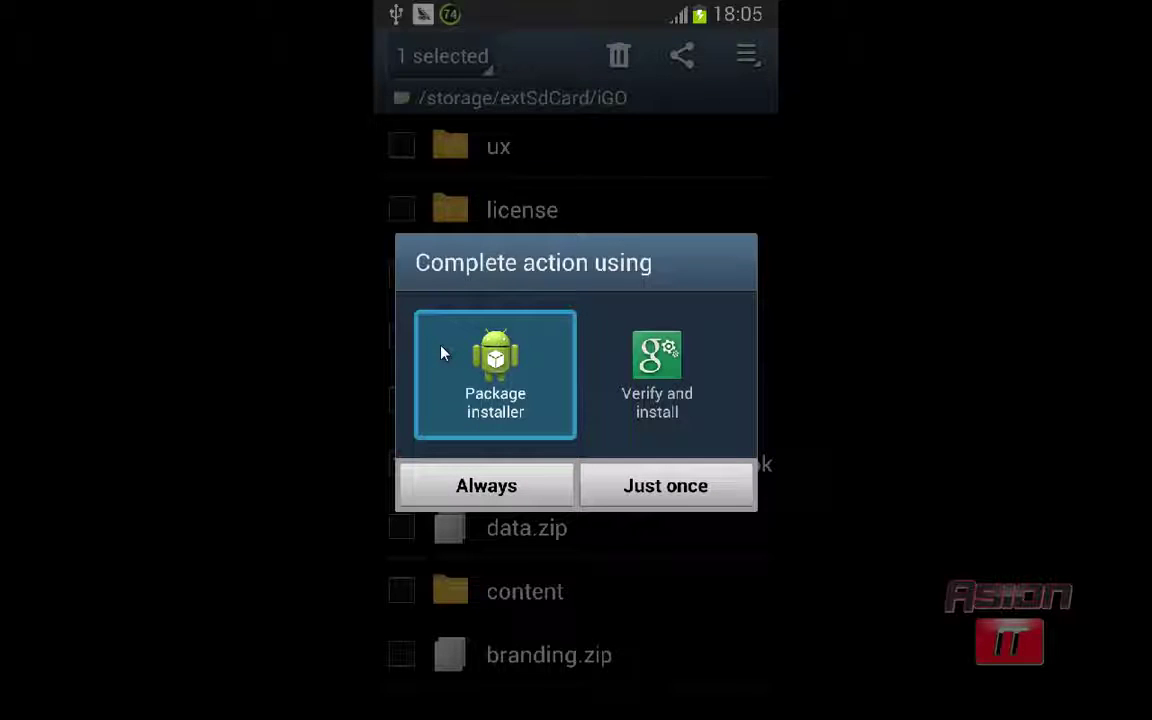
{"action": "left_click", "coordinate": [442, 352]}
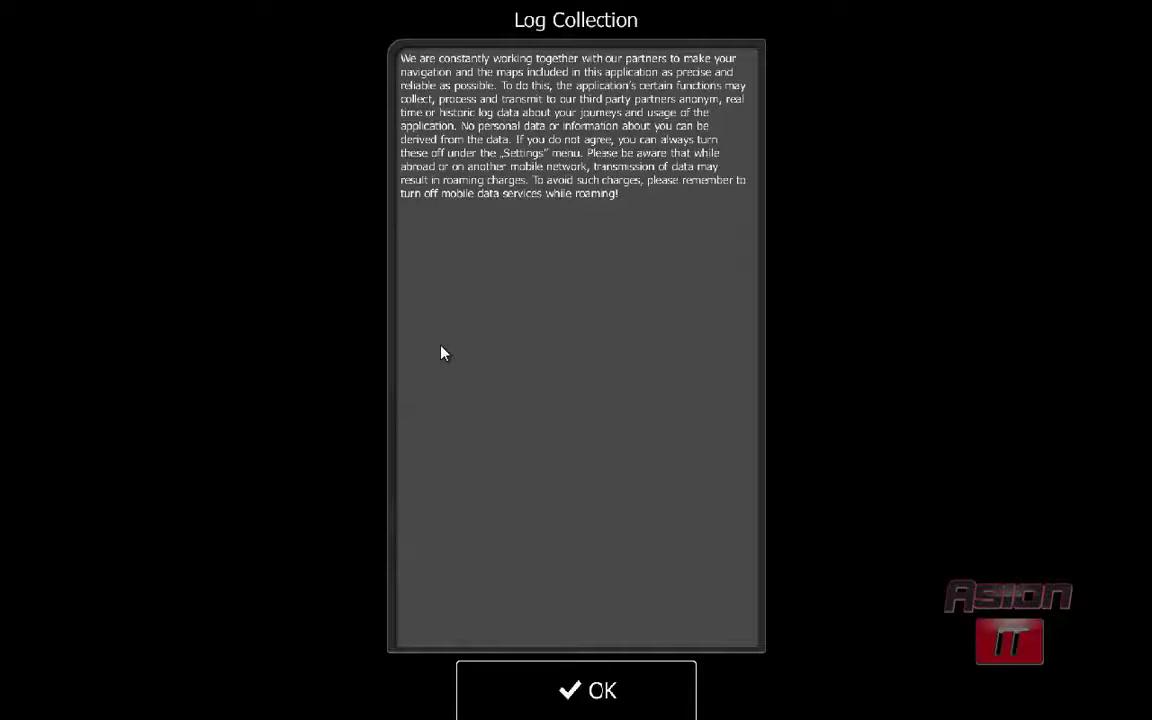
- Accept the log collection notice and confirm English (US) Amy as the voice language
{"action": "key", "text": "Return"}
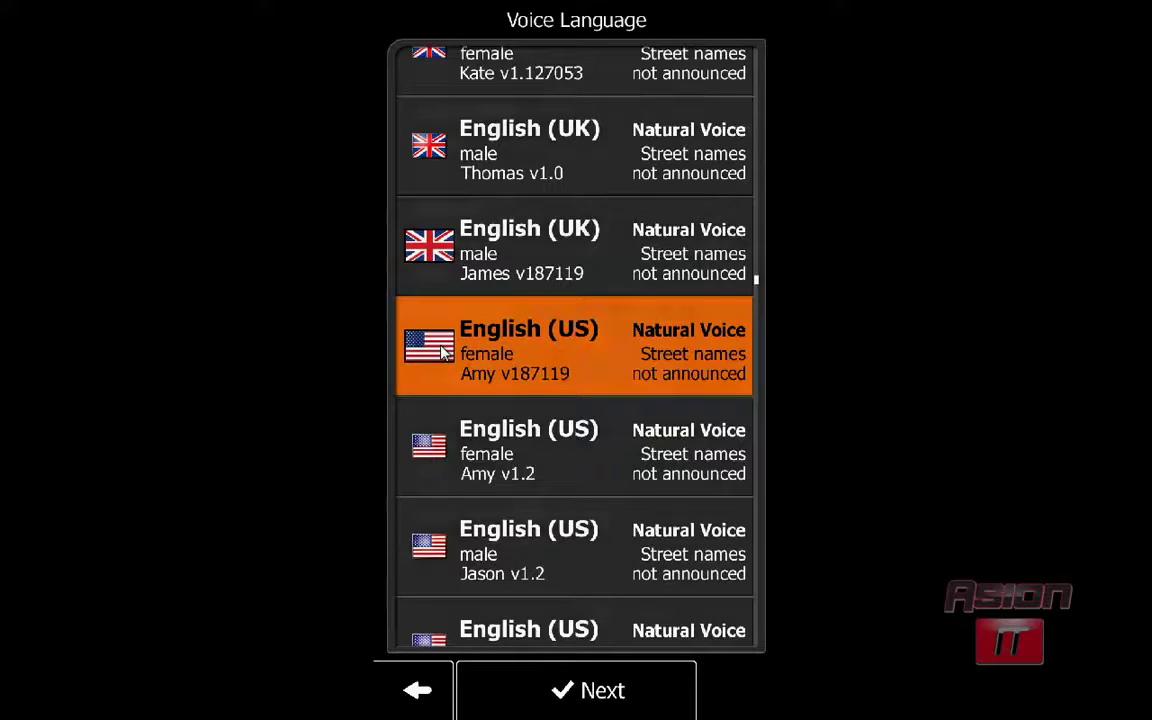
{"action": "key", "text": "Return"}
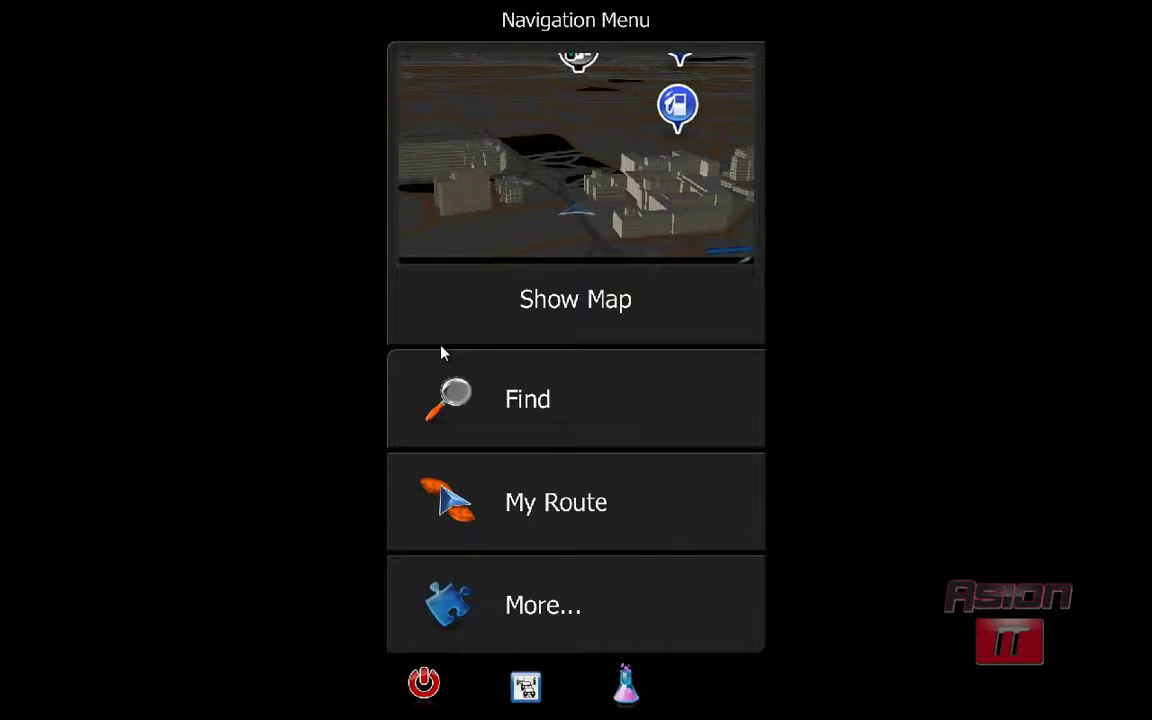
- Search by address and select the street Aleea Alexandru Tzigara Sarmurcaş from the 'T' suggestions
{"action": "left_click", "coordinate": [443, 353]}
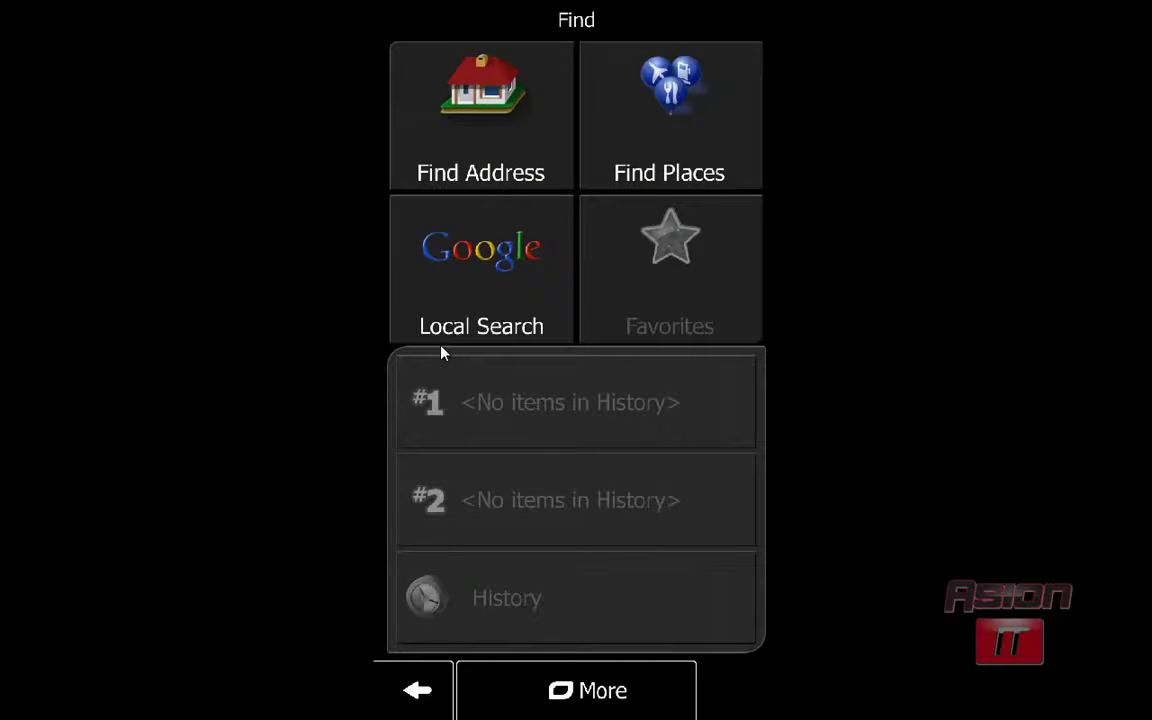
{"action": "key", "text": "Return"}
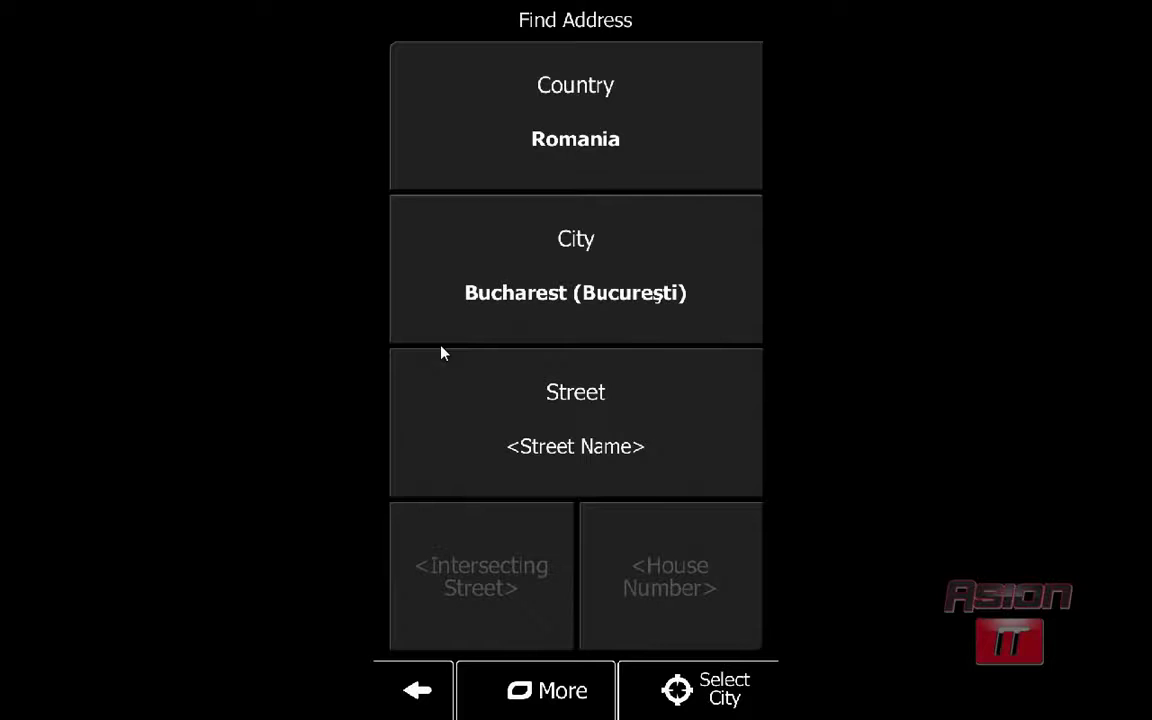
{"action": "left_click", "coordinate": [443, 353]}
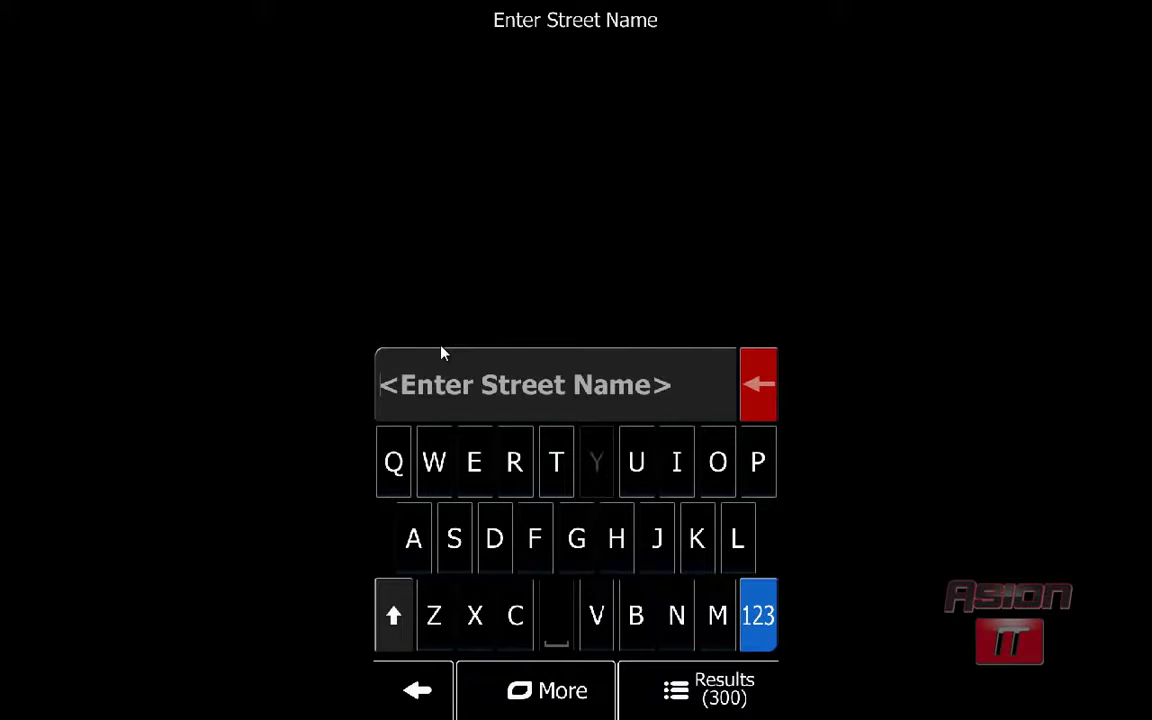
{"action": "type", "text": "Tzigara Sarmurcaş (Aleea"}
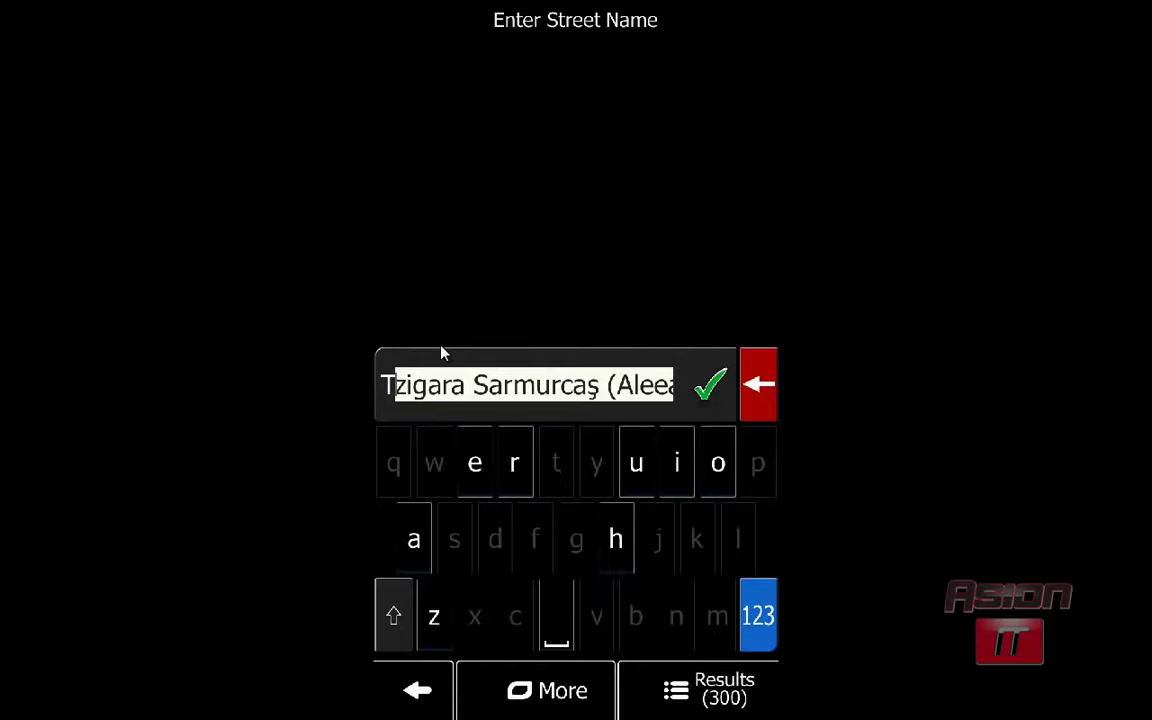
{"action": "key", "text": "Return"}
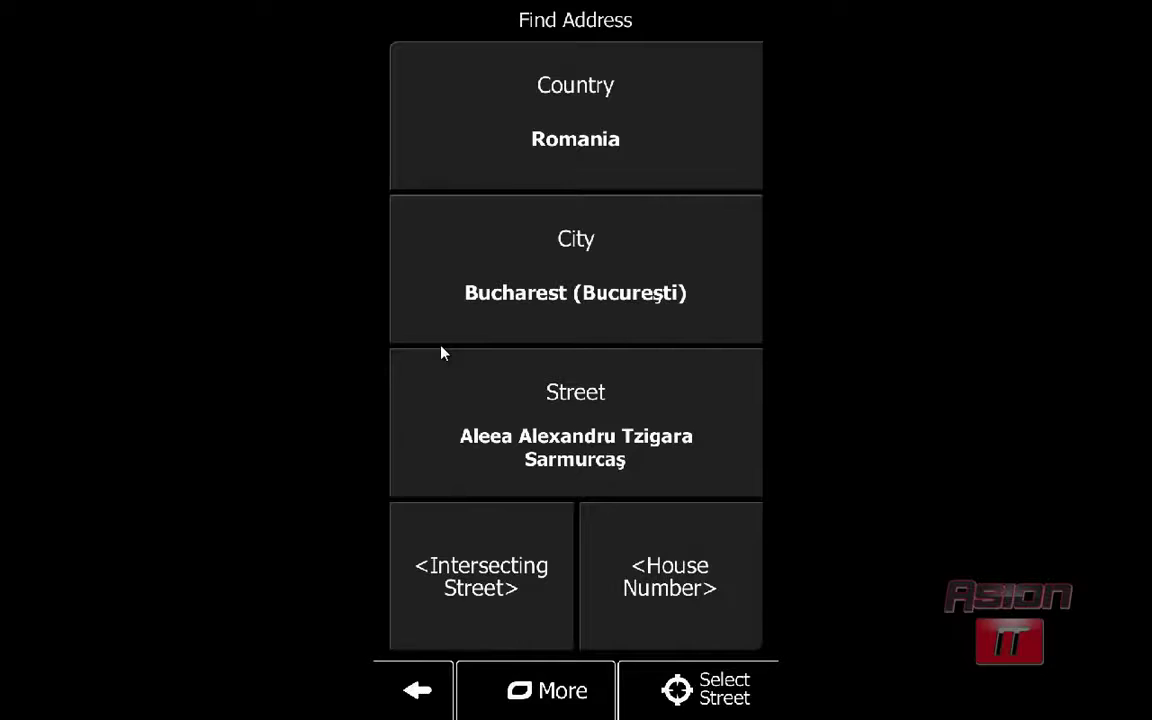
- Calculate the 1.6-mile Fast route, start navigating, and switch the map to free browsing
{"action": "key", "text": "Return"}
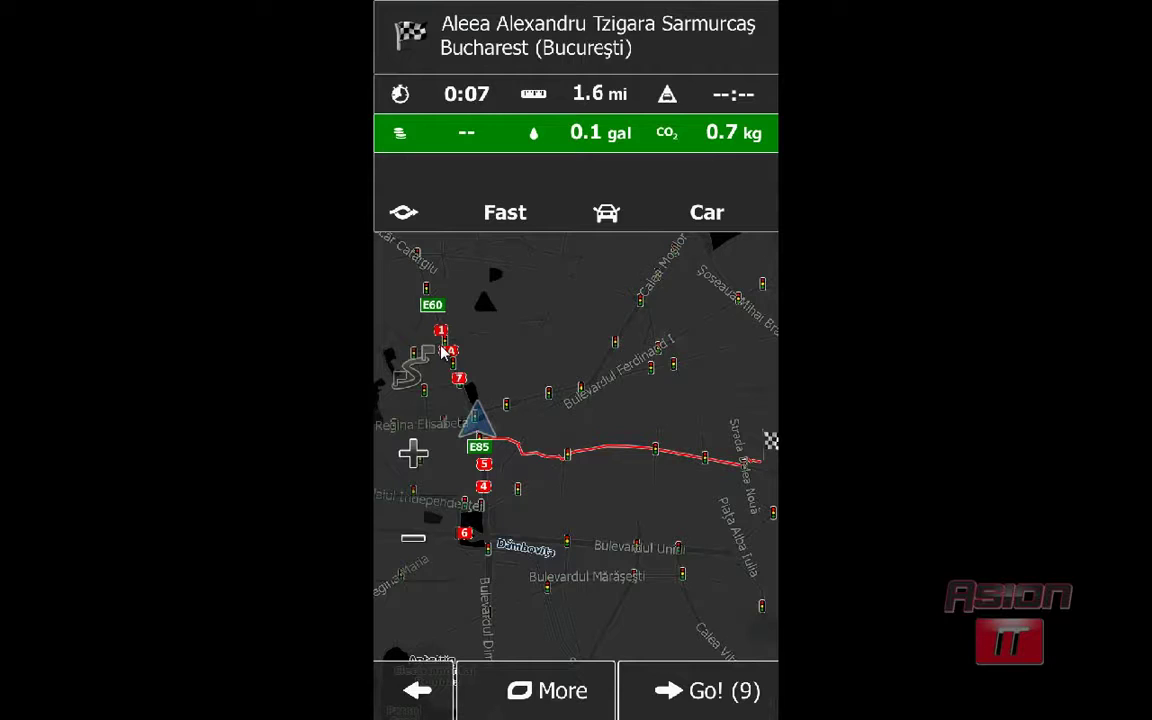
{"action": "key", "text": "Return"}
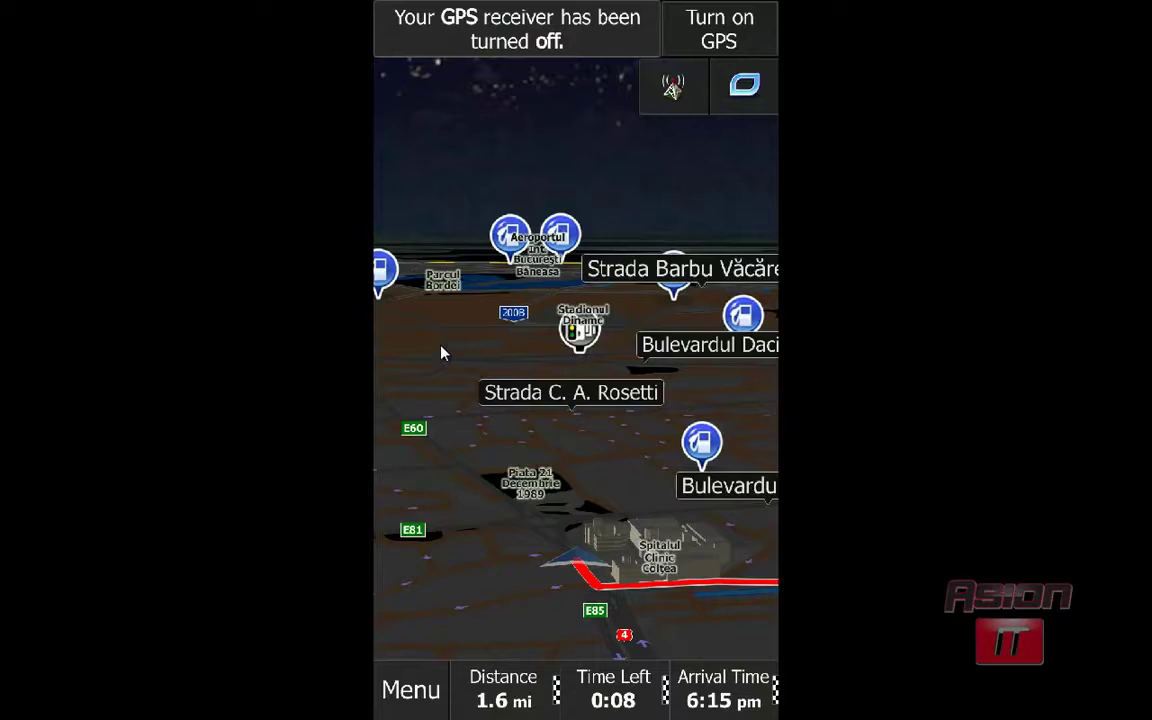
{"action": "left_click", "coordinate": [441, 353]}
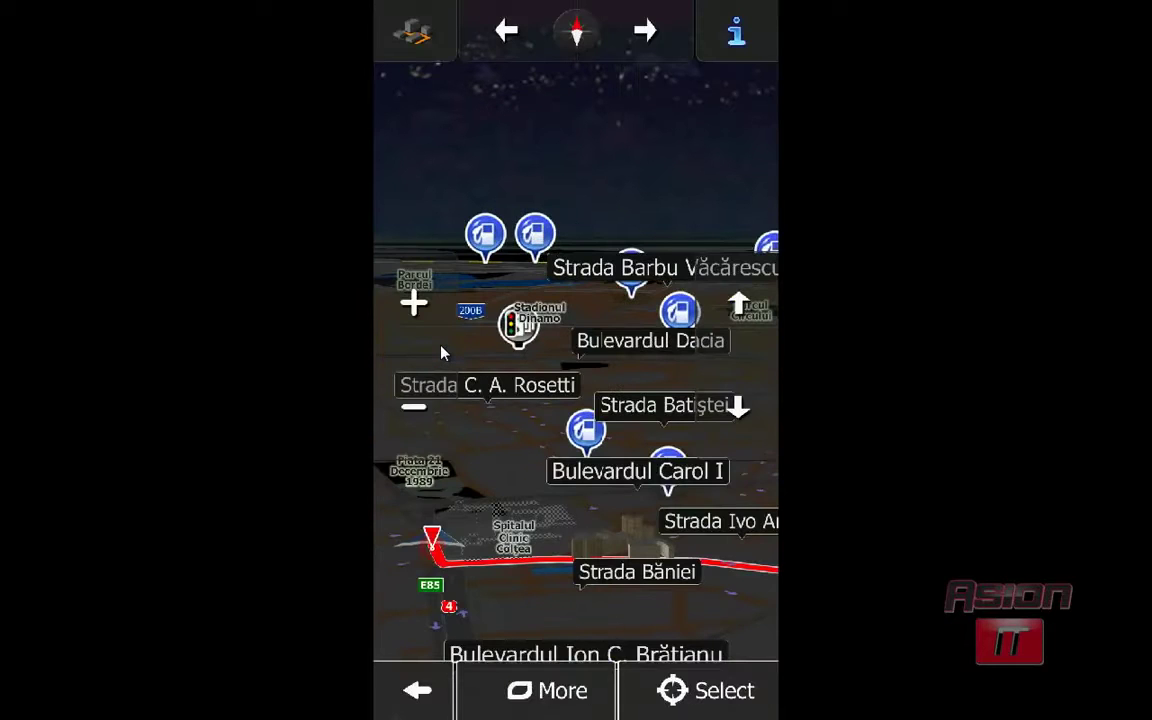